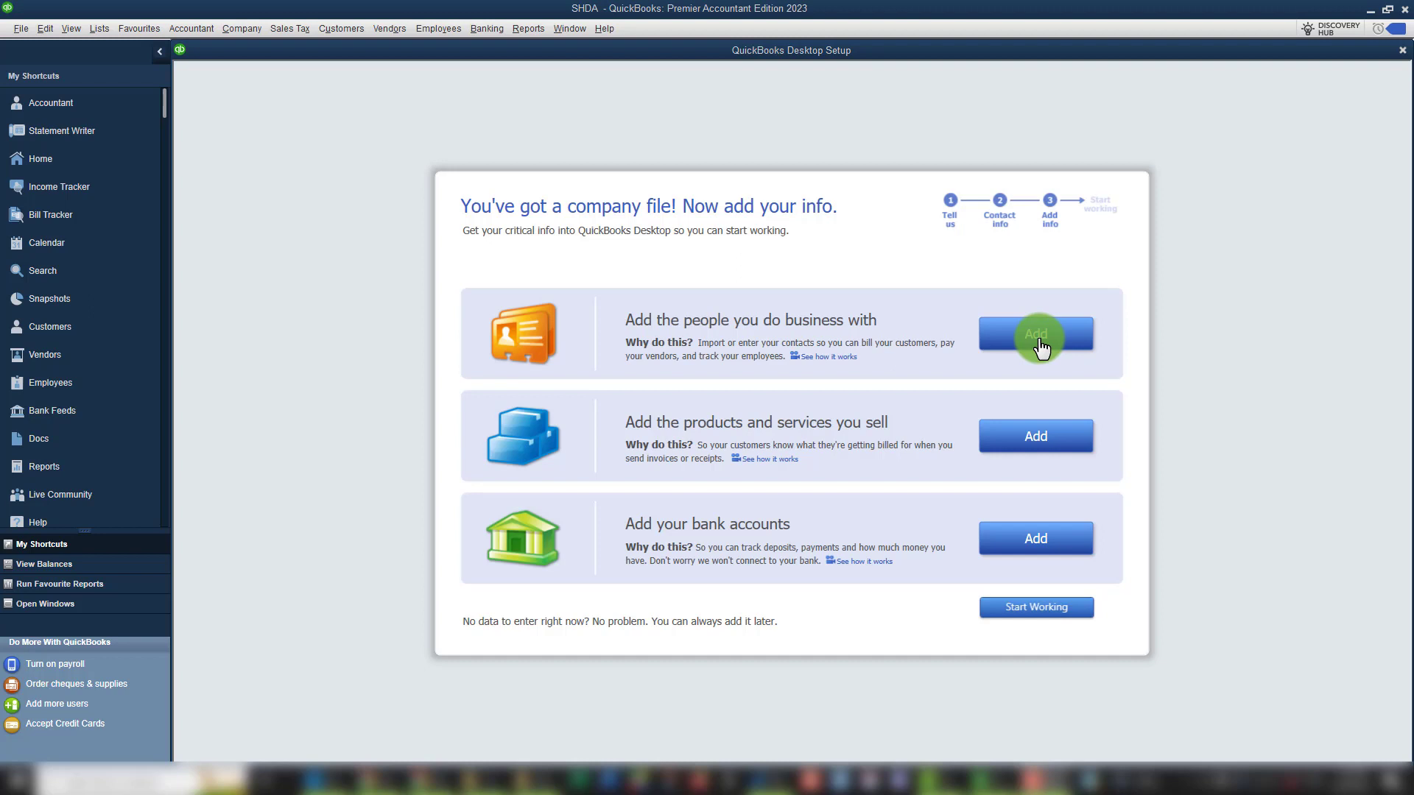
Start adding the people you do business with, choosing to paste from Excel or enter them manually
click(1036, 335)
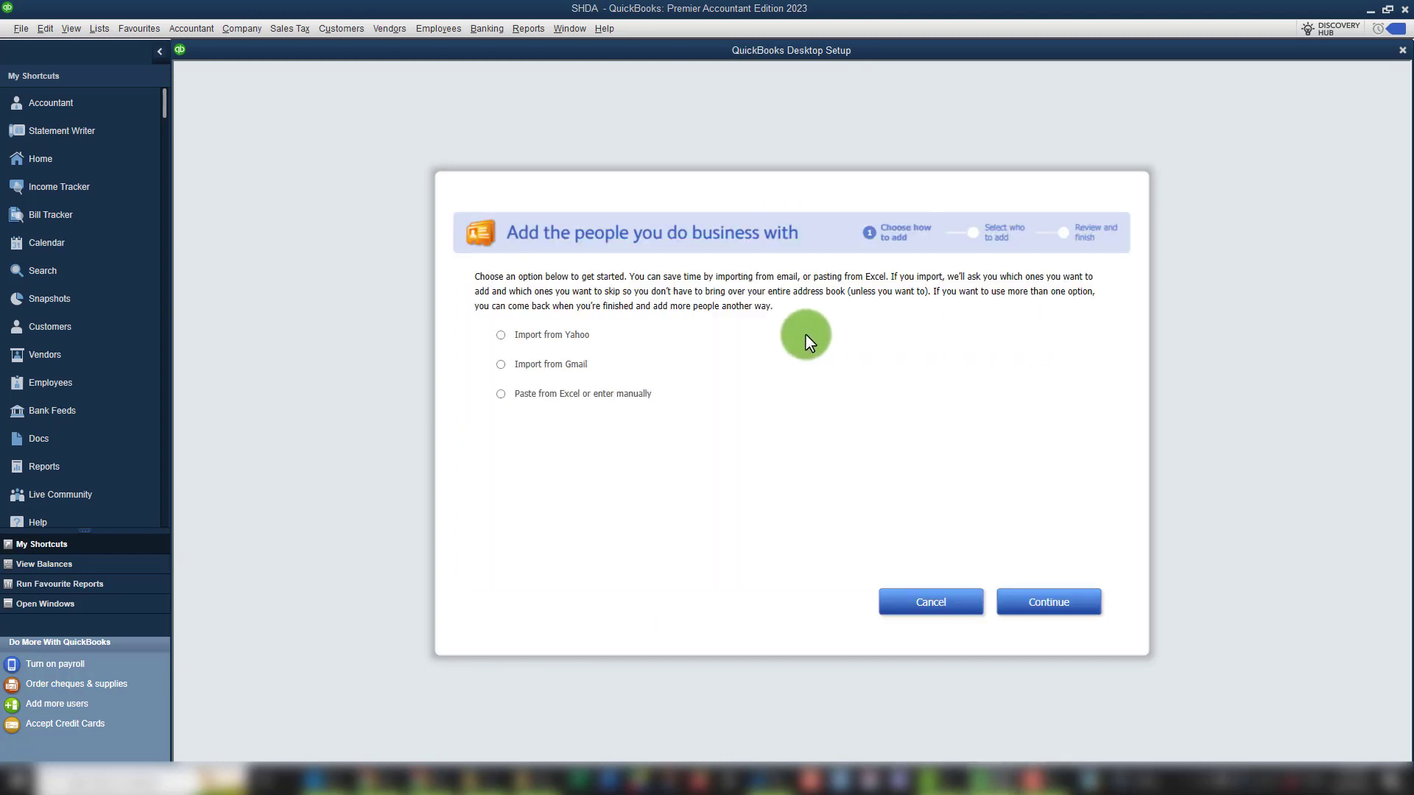
click(501, 394)
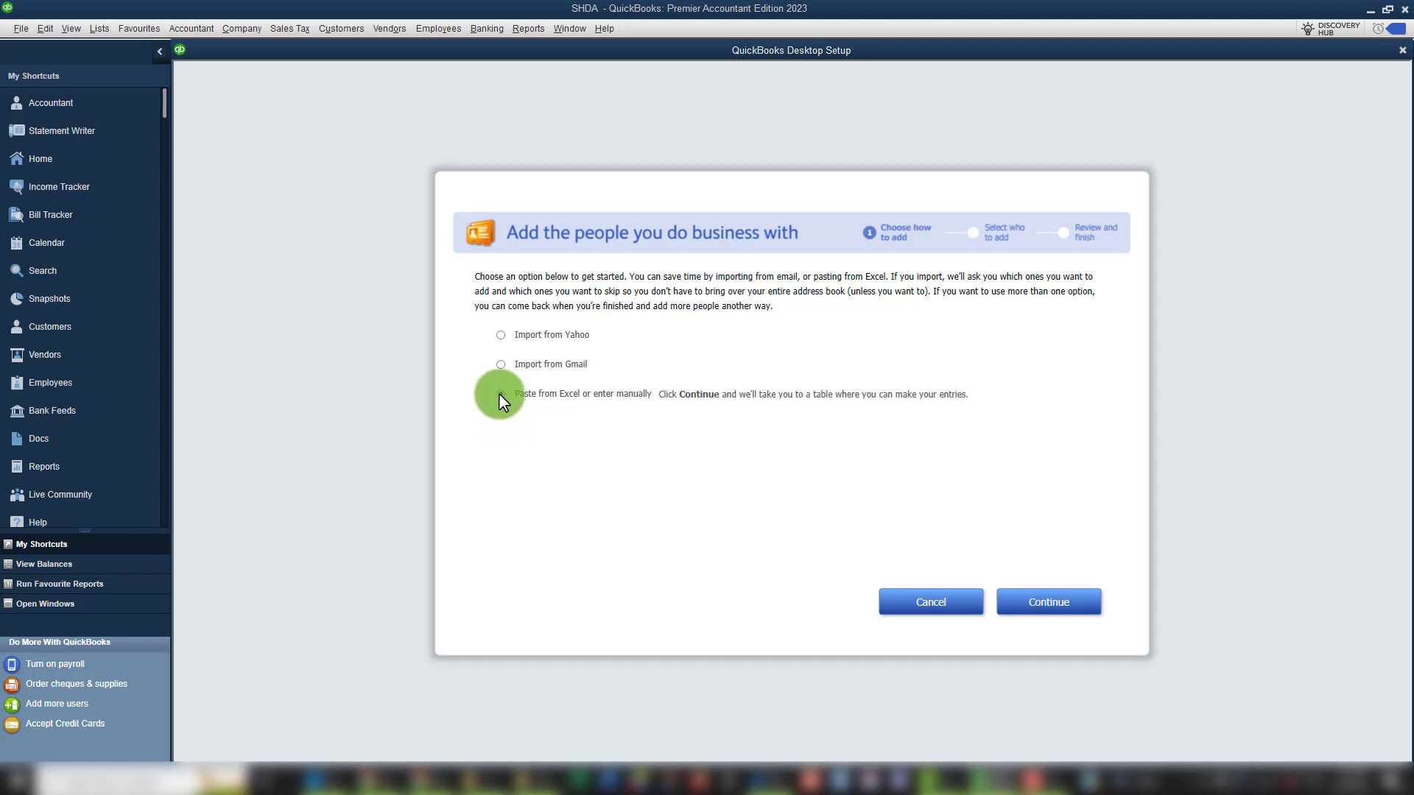
click(1041, 604)
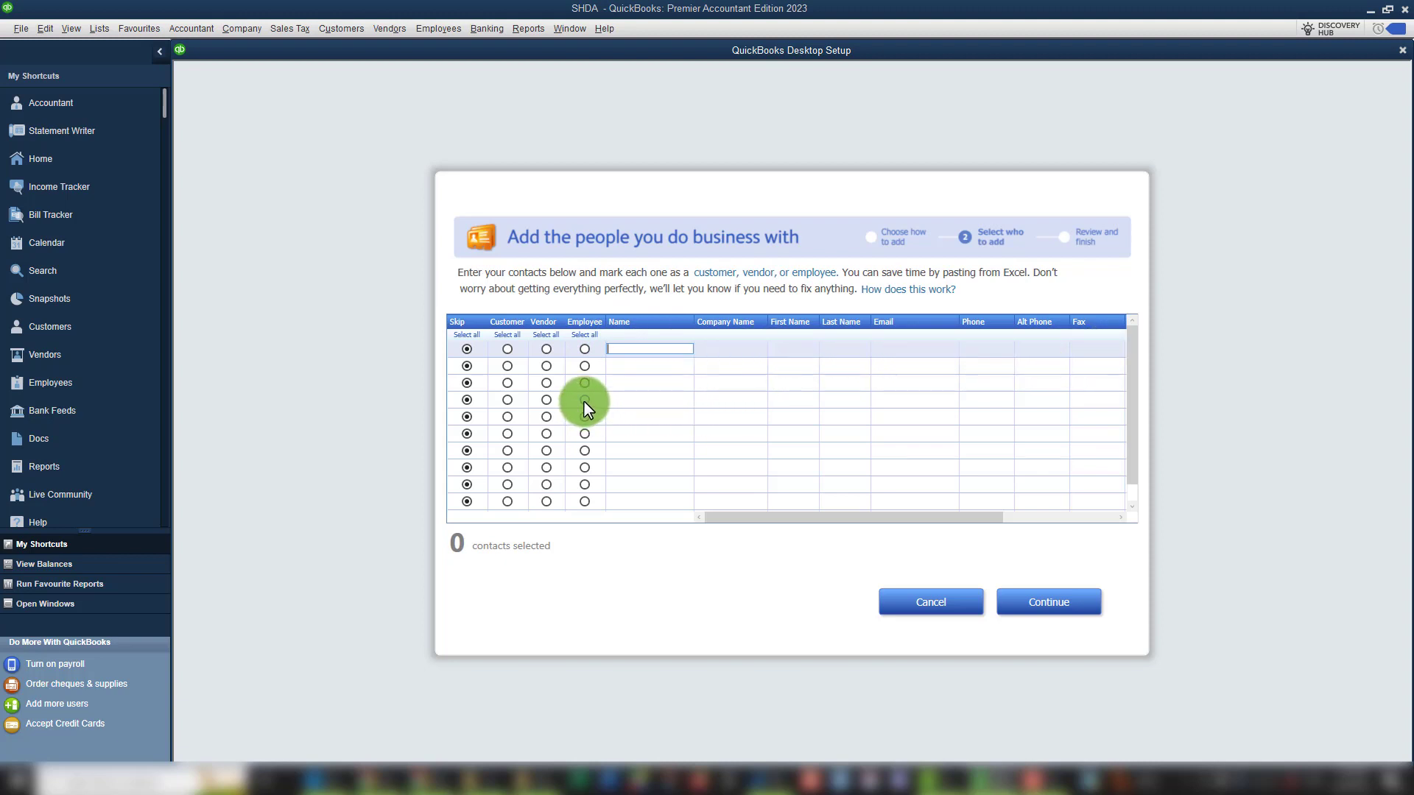
Mark the first contact row as a customer and enter the customer's full name and the company Moriarty Inc., leaving the other fields blank
click(508, 351)
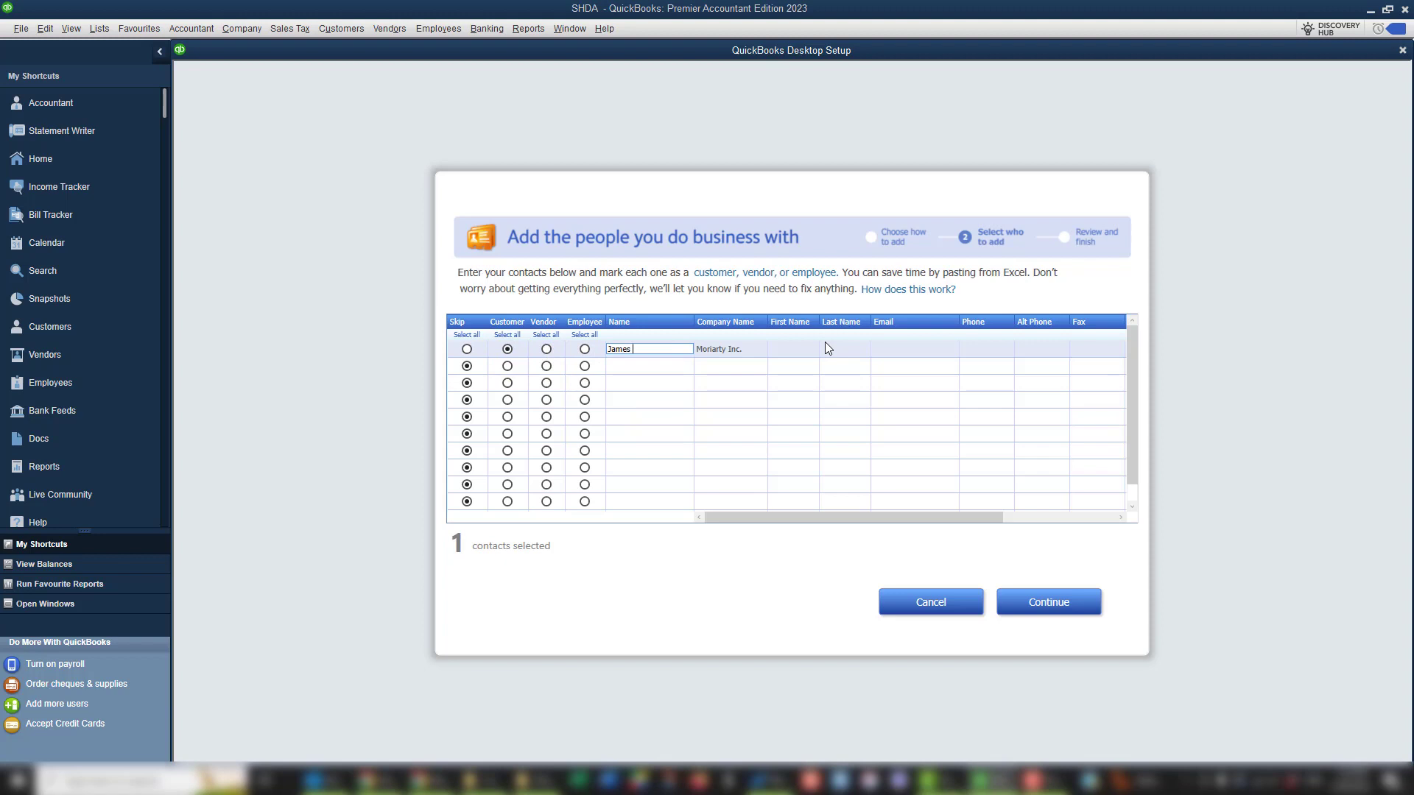
text(Moriarty)
key(Tab)
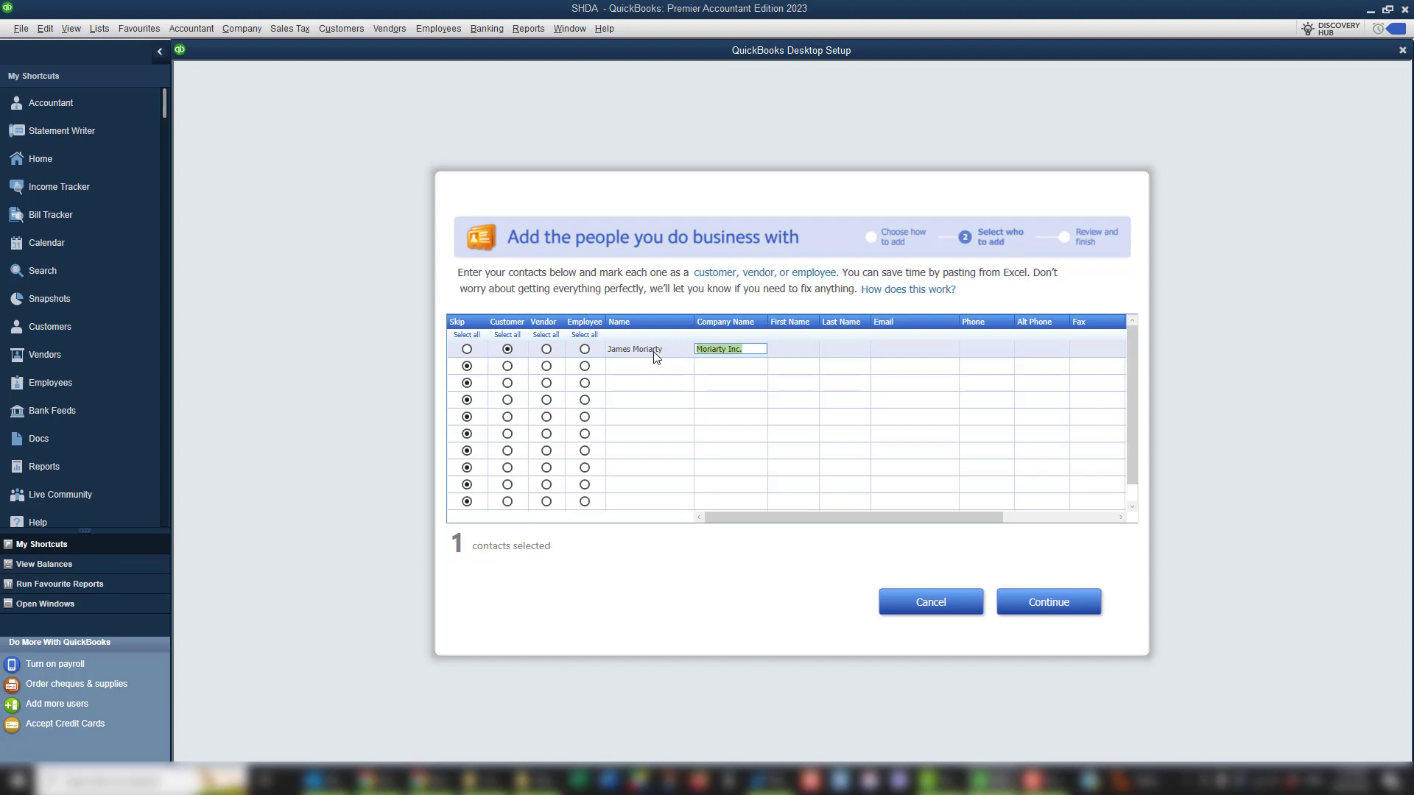
click(801, 352)
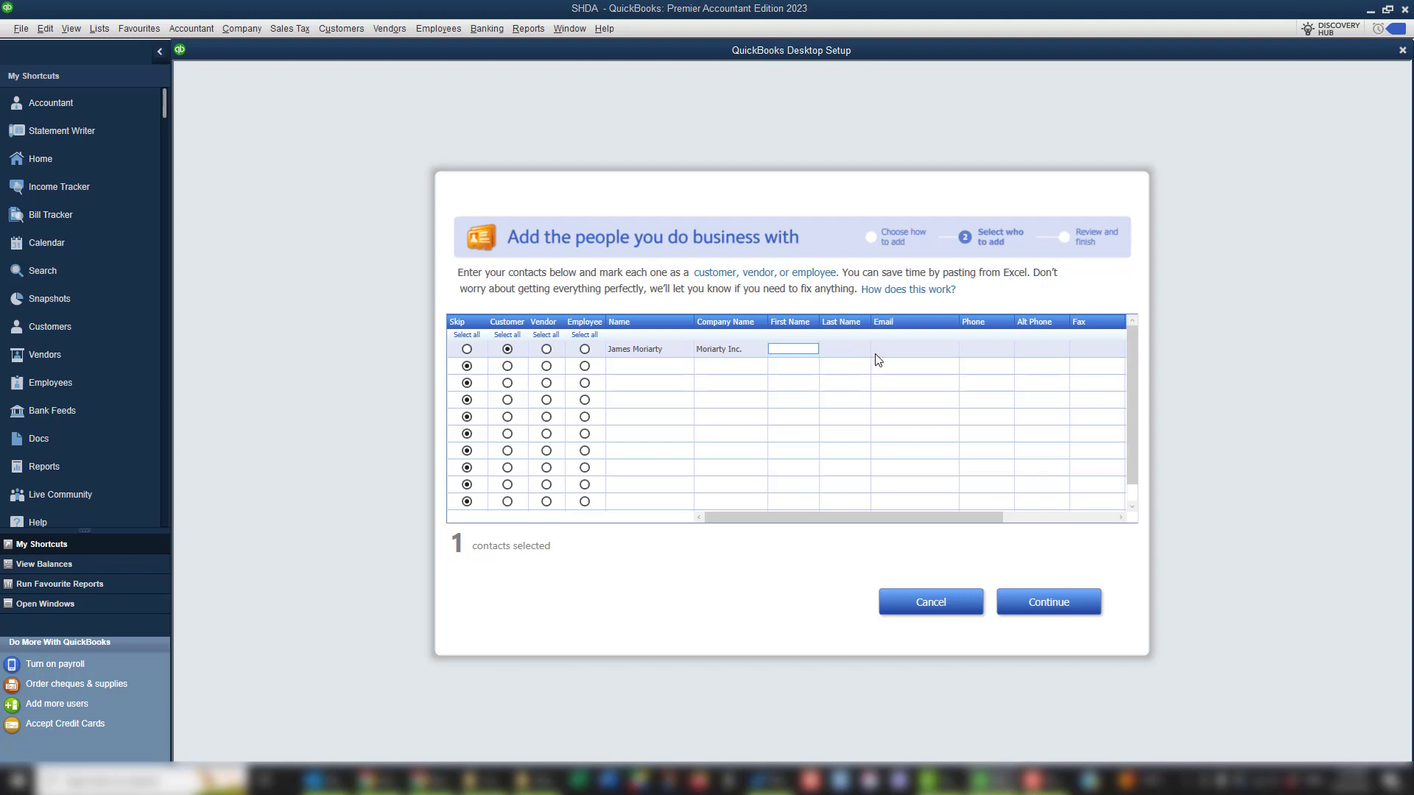
click(901, 351)
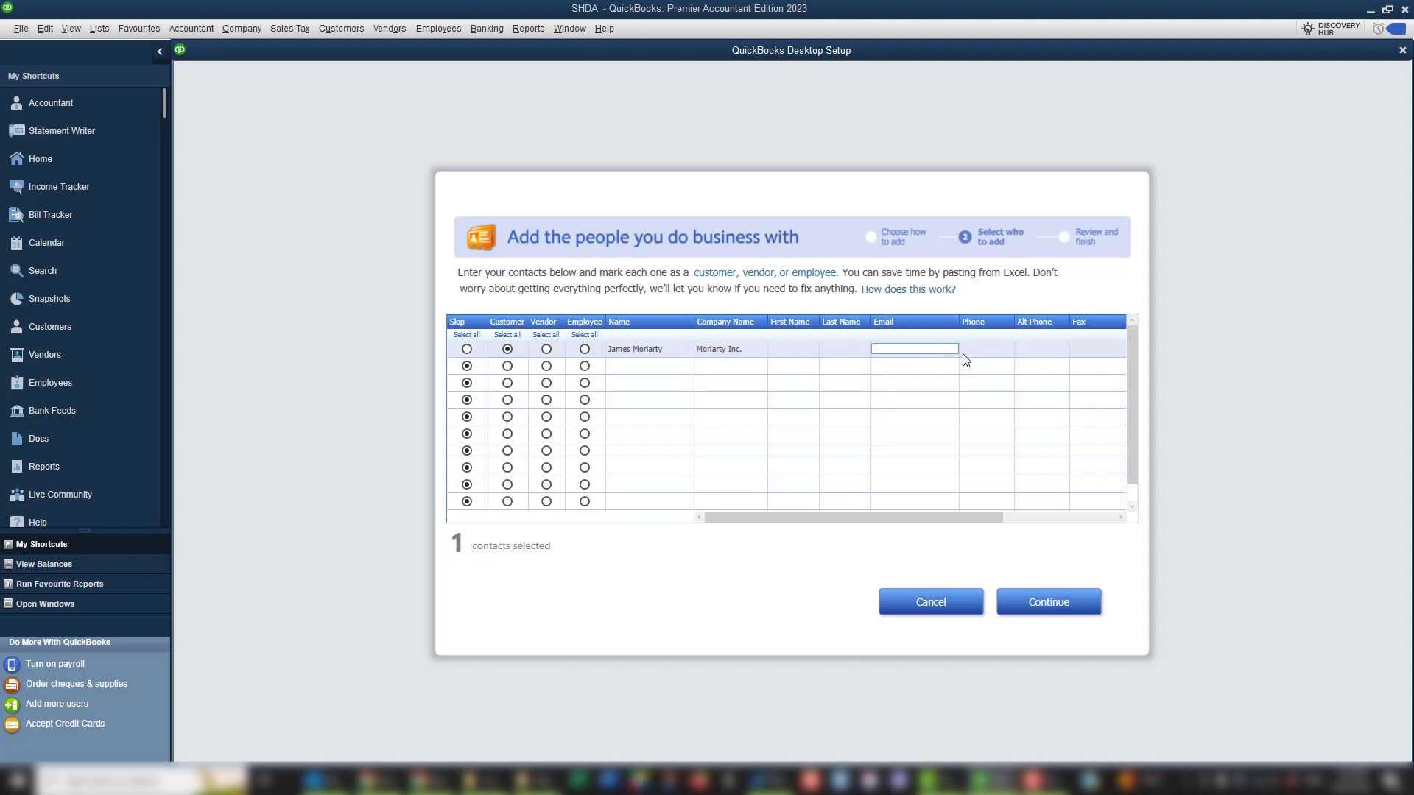
key(Tab)
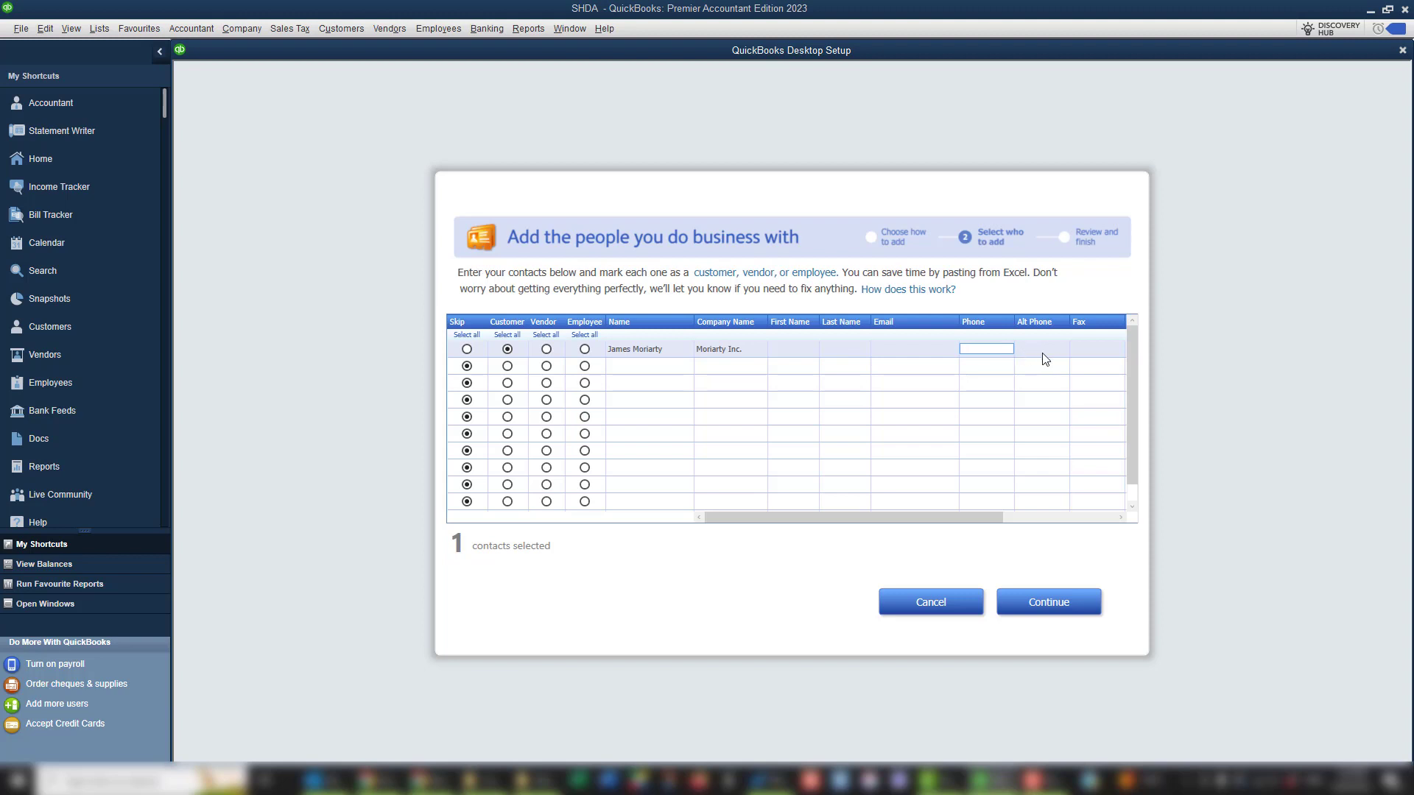
key(Tab)
click(1107, 349)
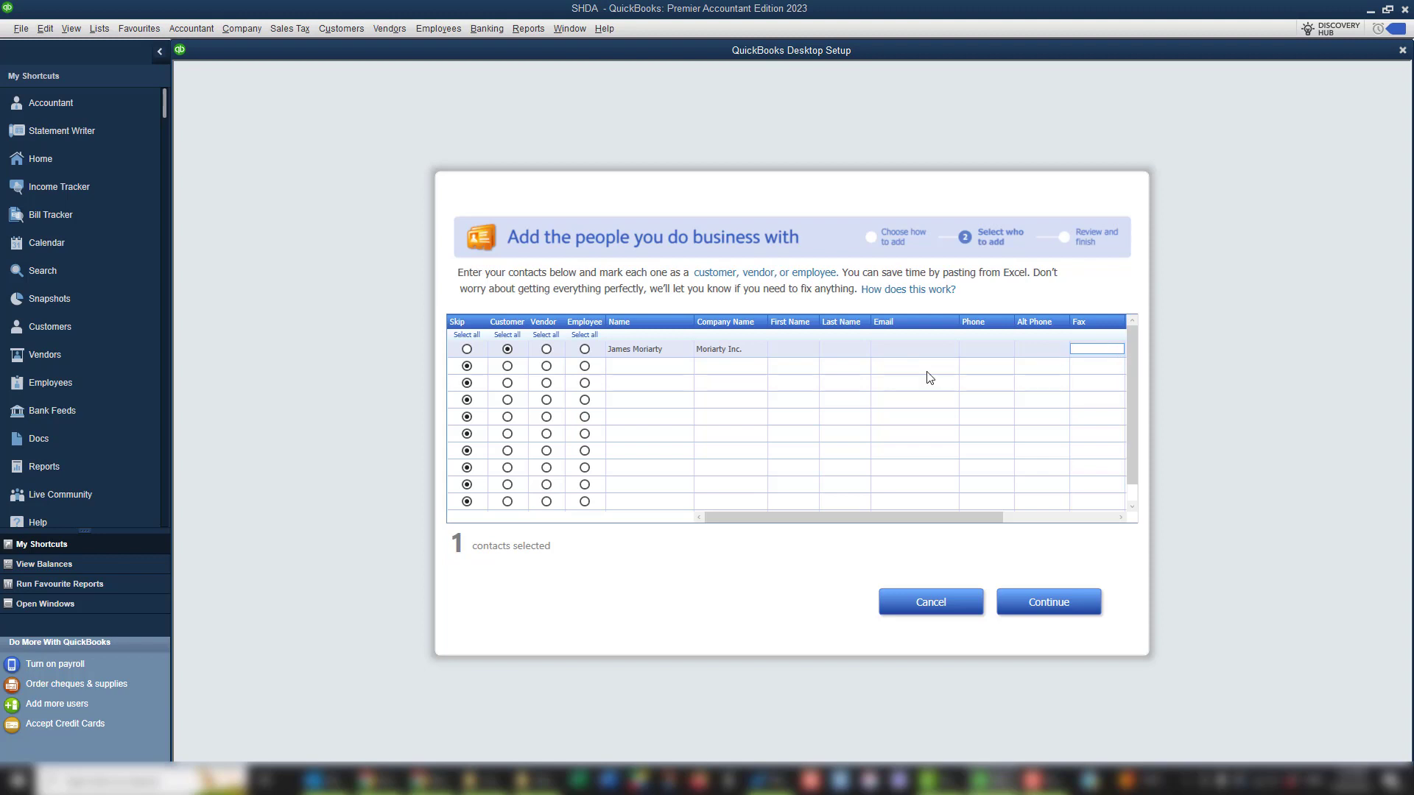
Mark the second contact row as a vendor and enter the vendor's full name without a company name
click(547, 367)
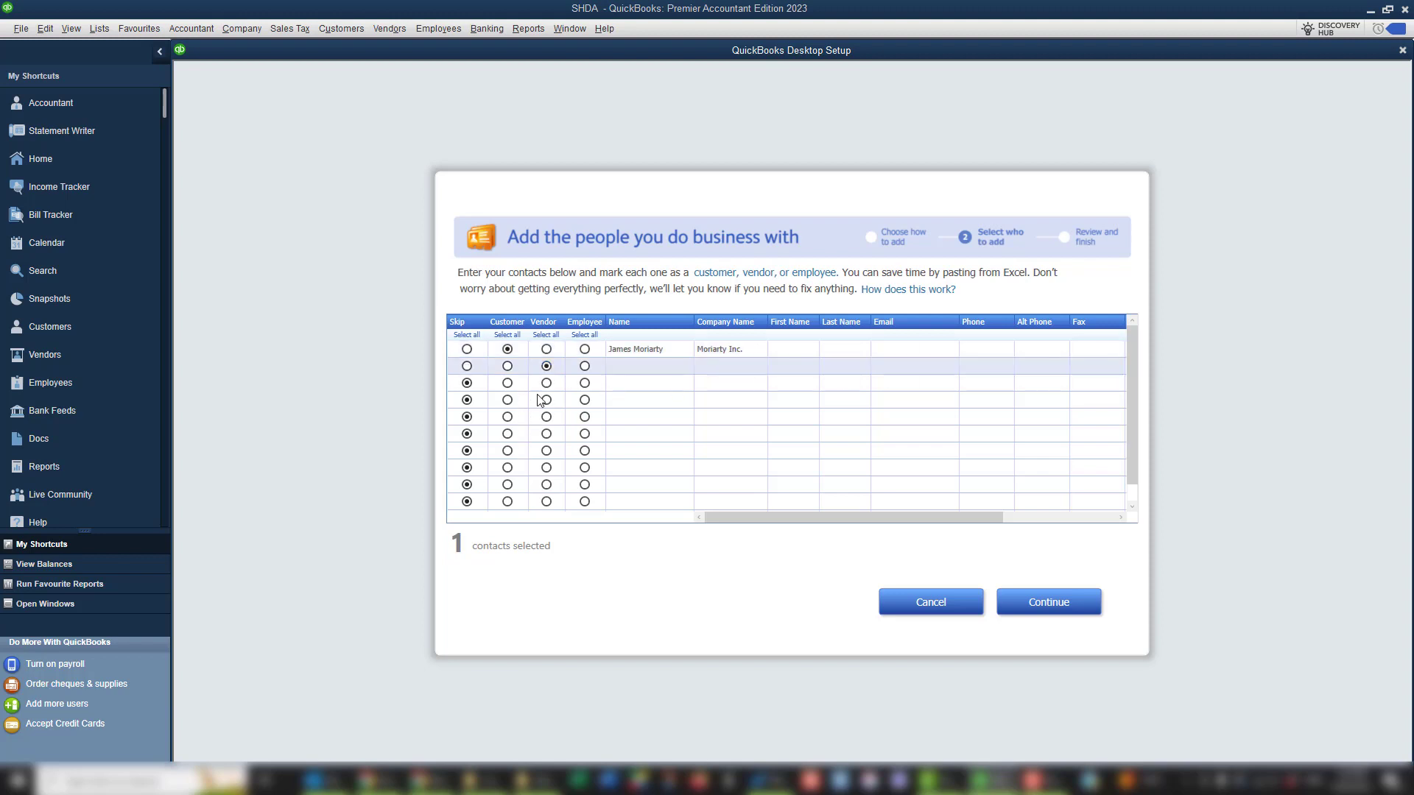
click(635, 369)
text(Irene Adler)
key(Tab)
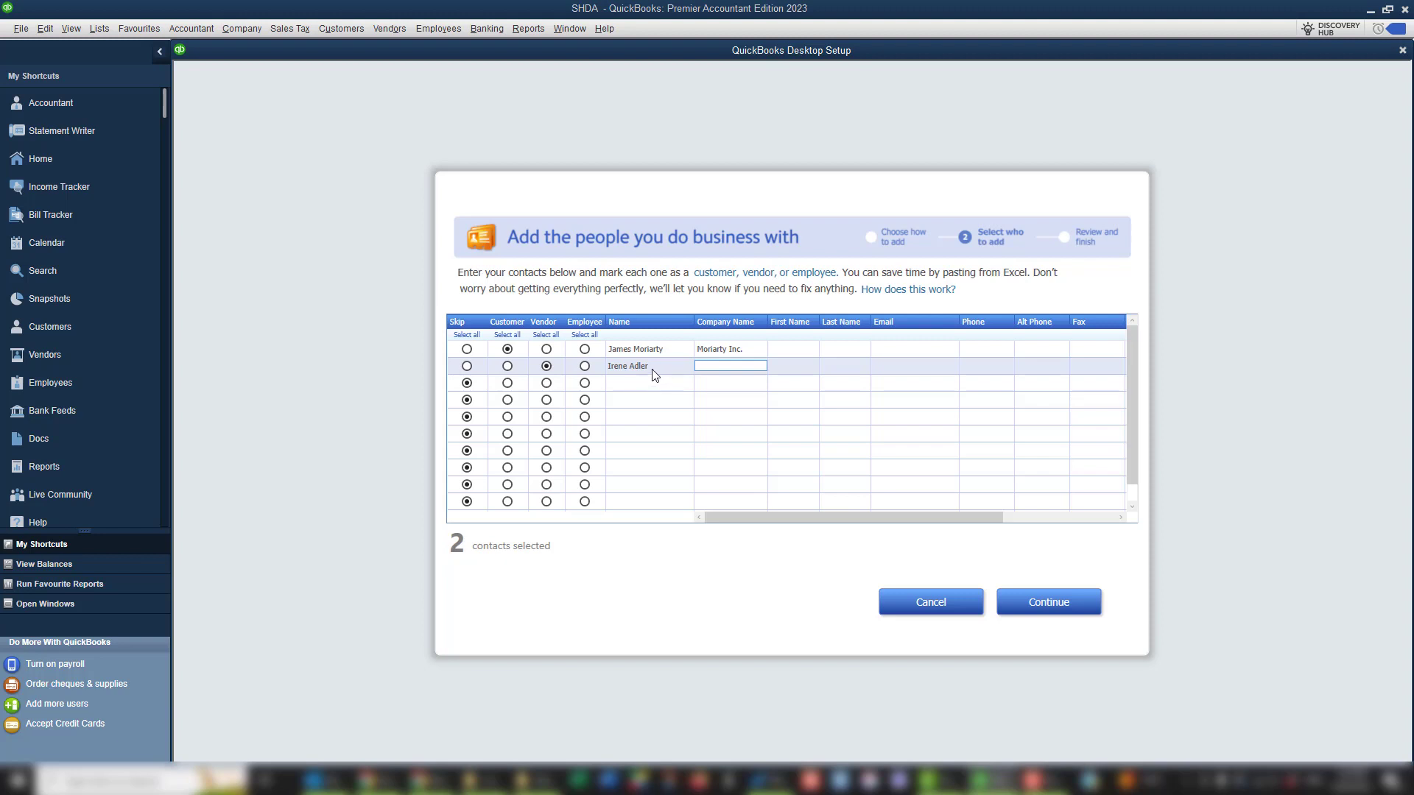
key(shift+Tab)
click(791, 368)
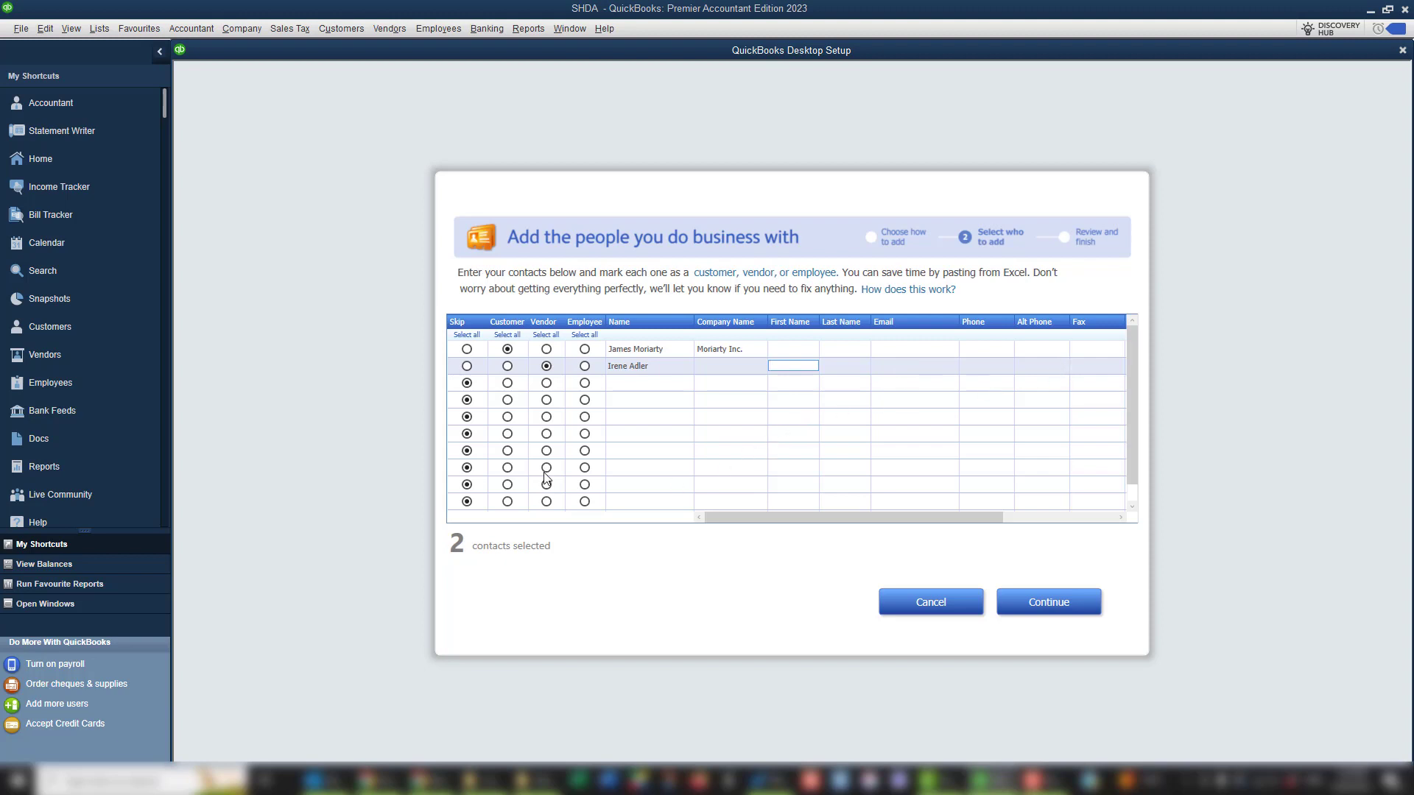
Enter the third contact as an employee with their full name, and finish adding the contacts without opening balances
click(585, 382)
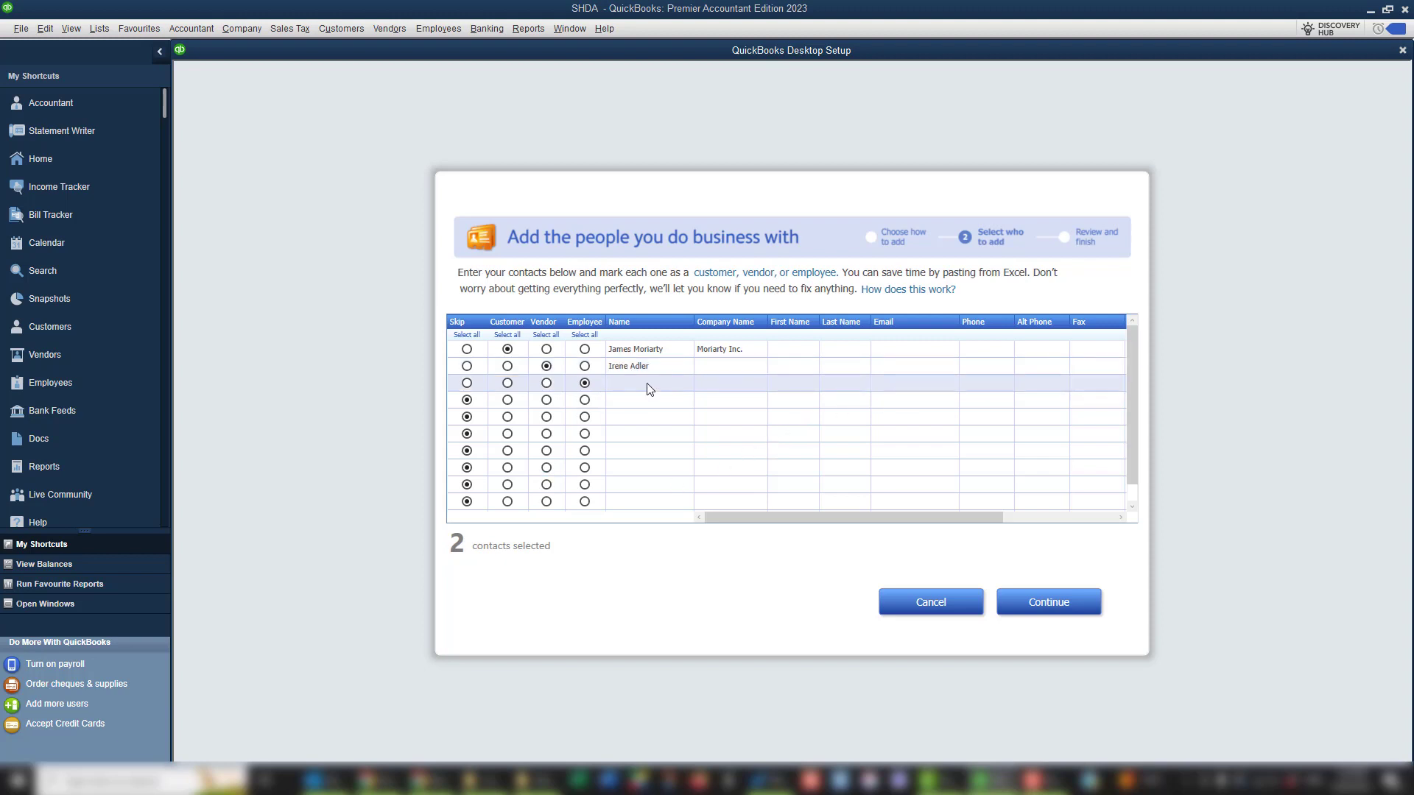
click(645, 384)
text(Sherlock Holme)
key(Tab)
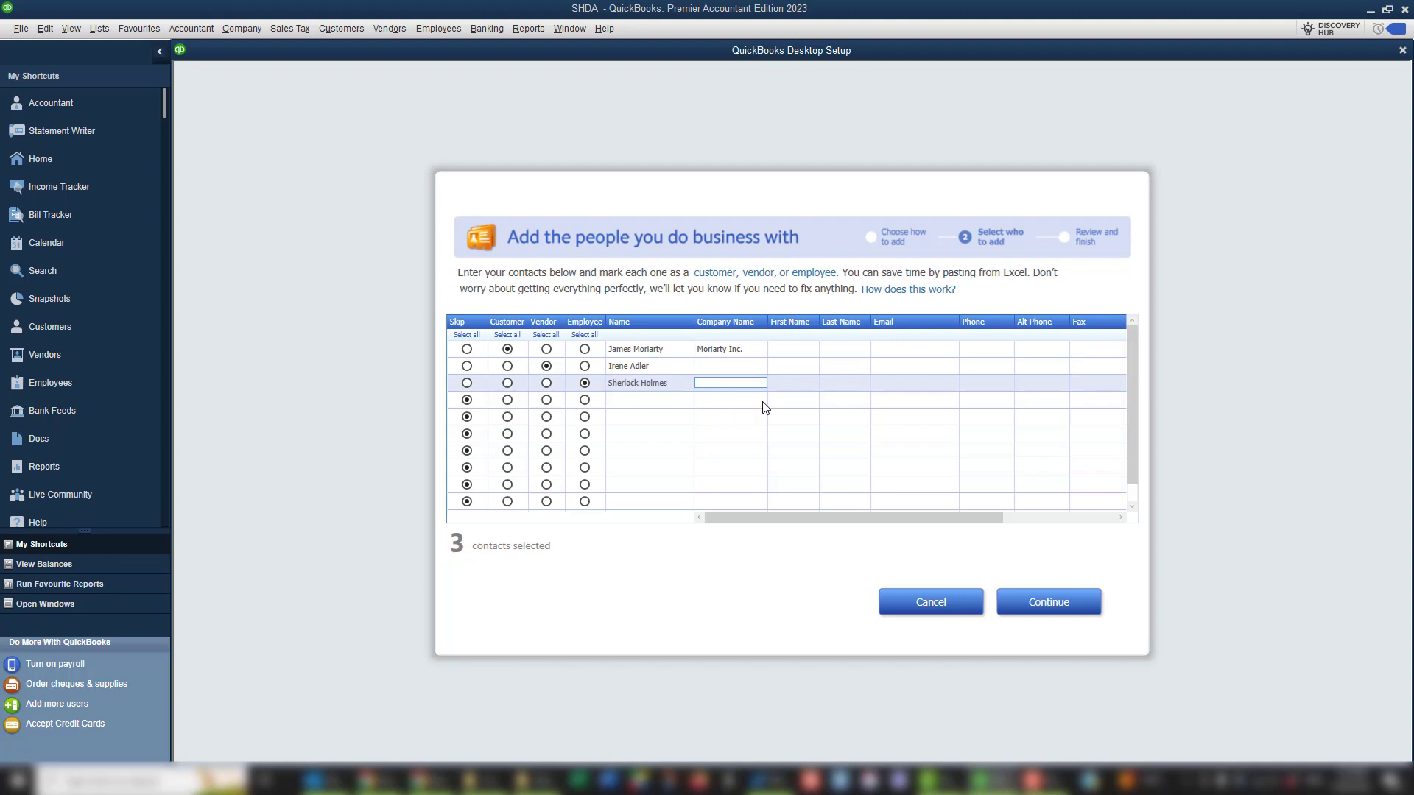
click(1054, 613)
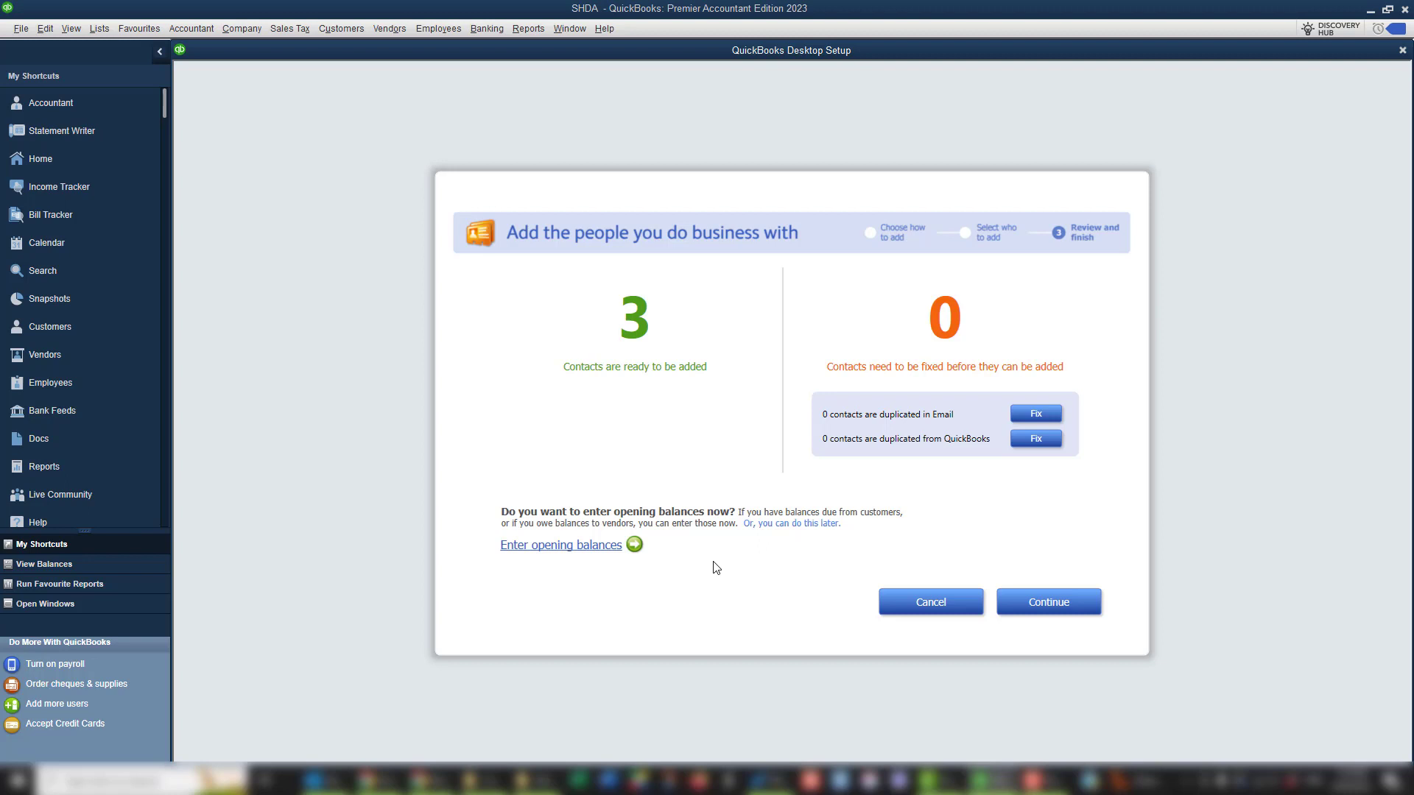
click(1049, 603)
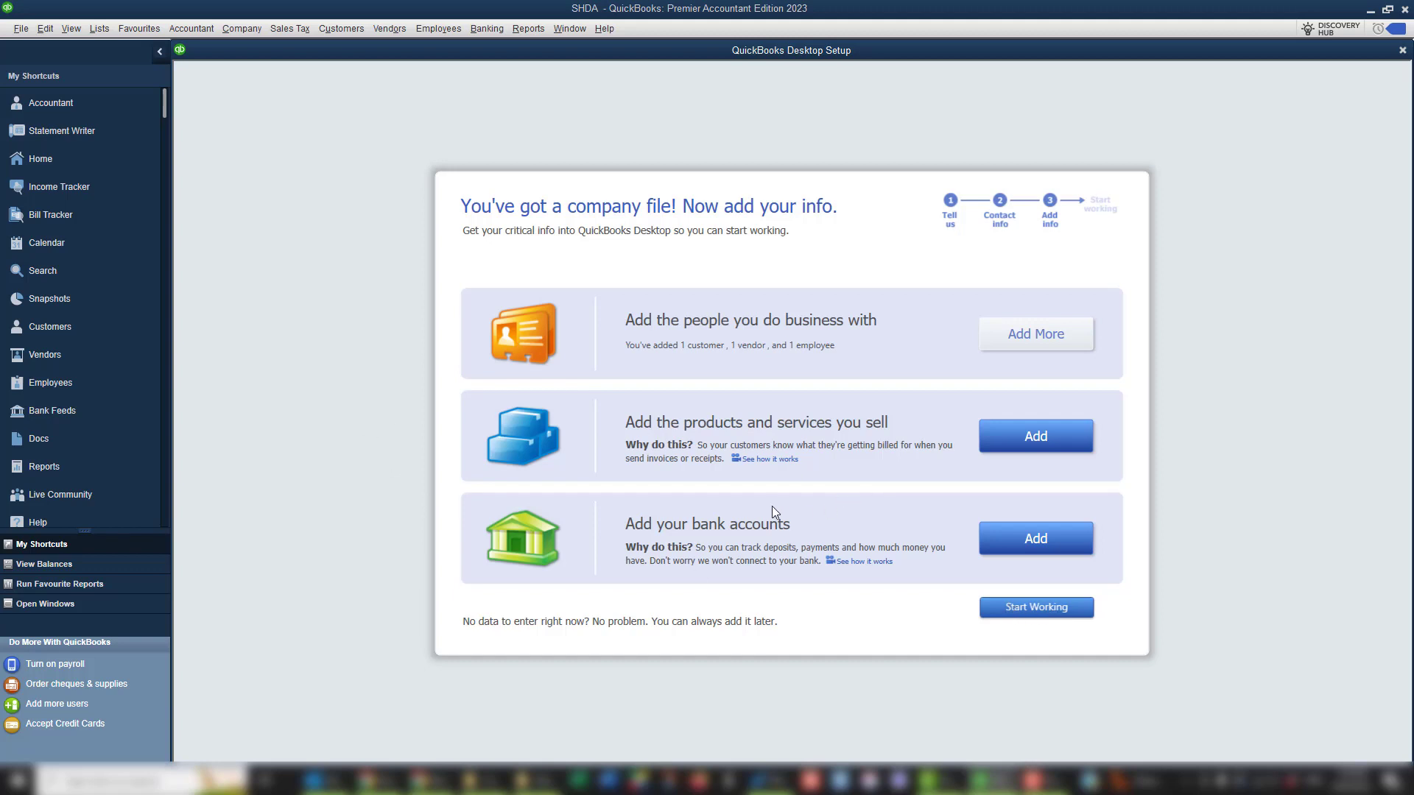
Add a Service item named Consulting Service with a price of 250 and no description
click(1036, 438)
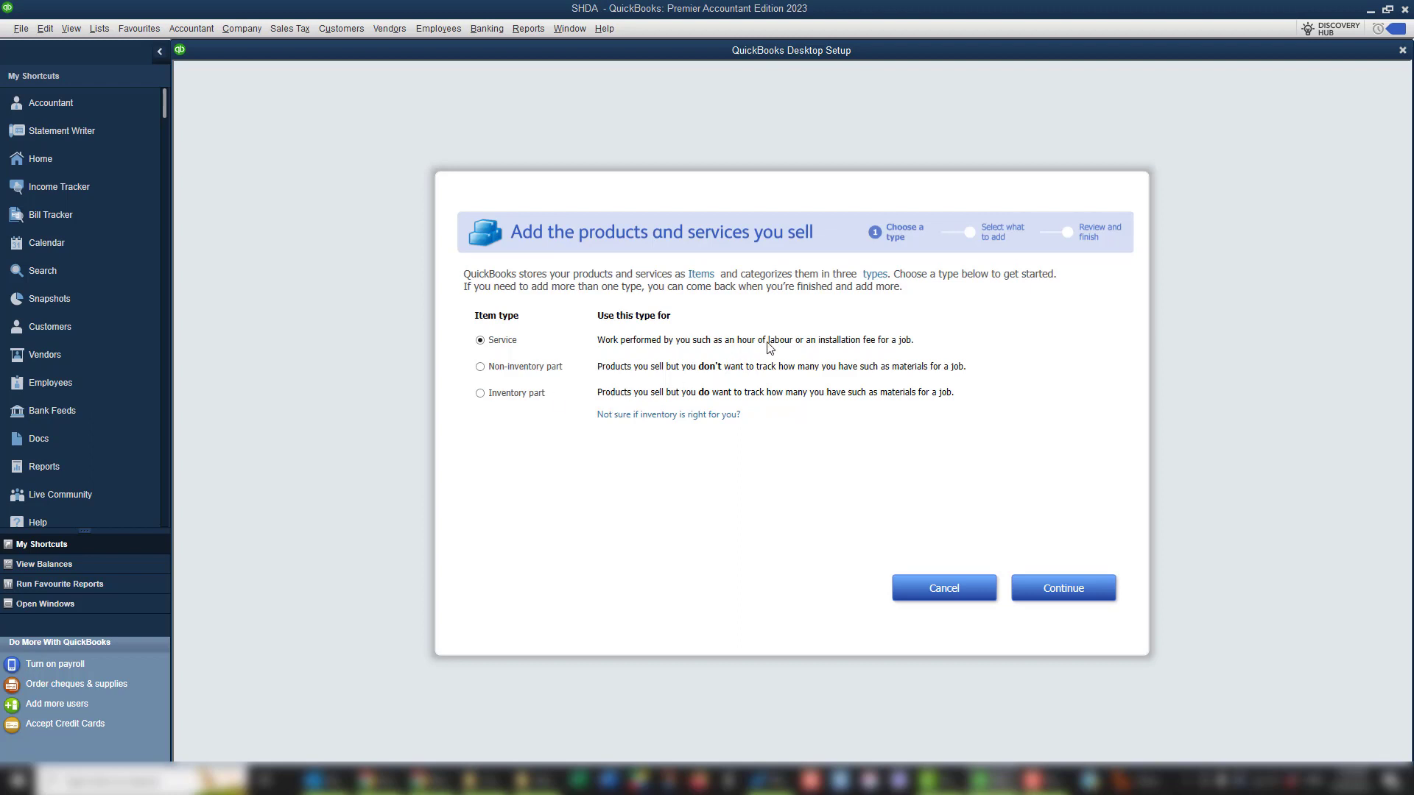
click(1063, 588)
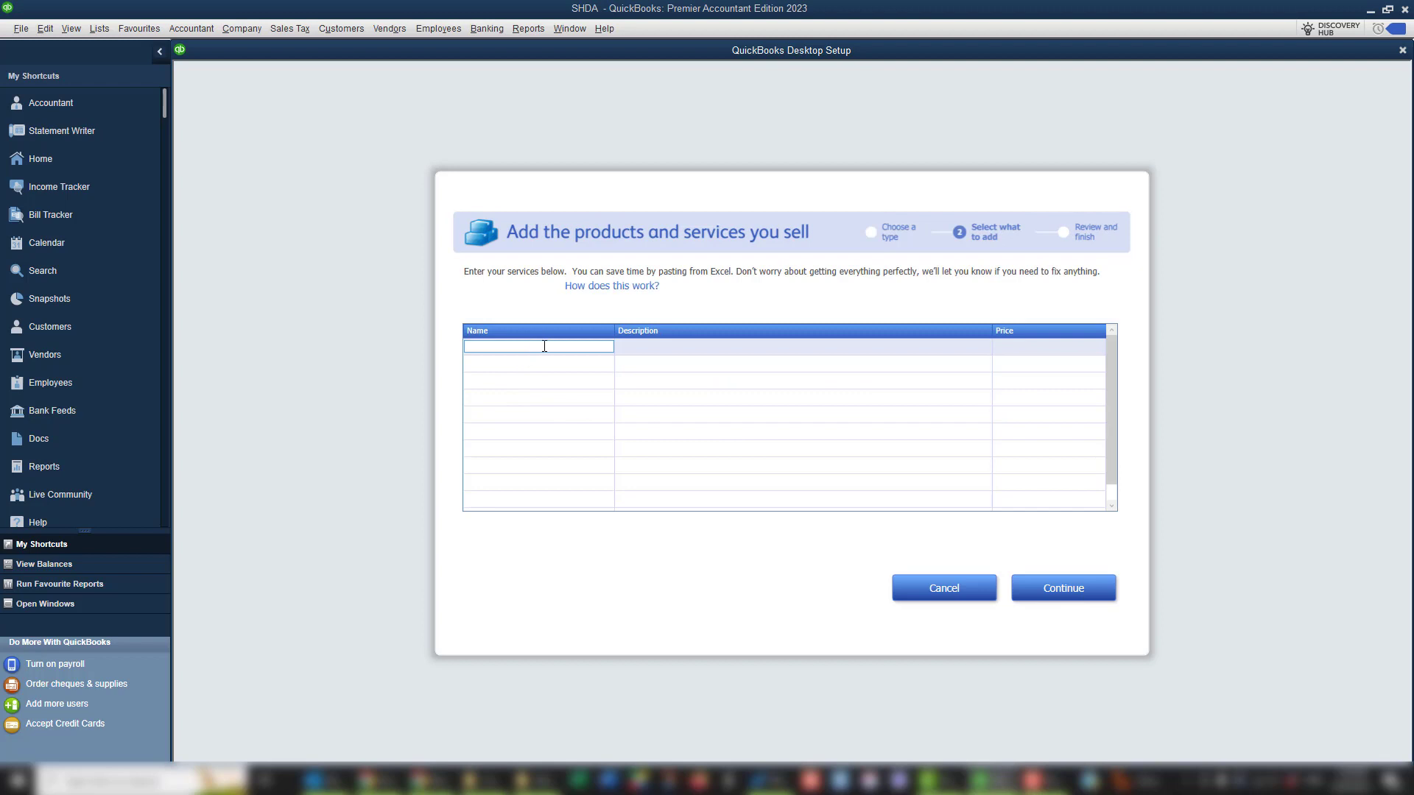
text(Consulting Service)
click(692, 349)
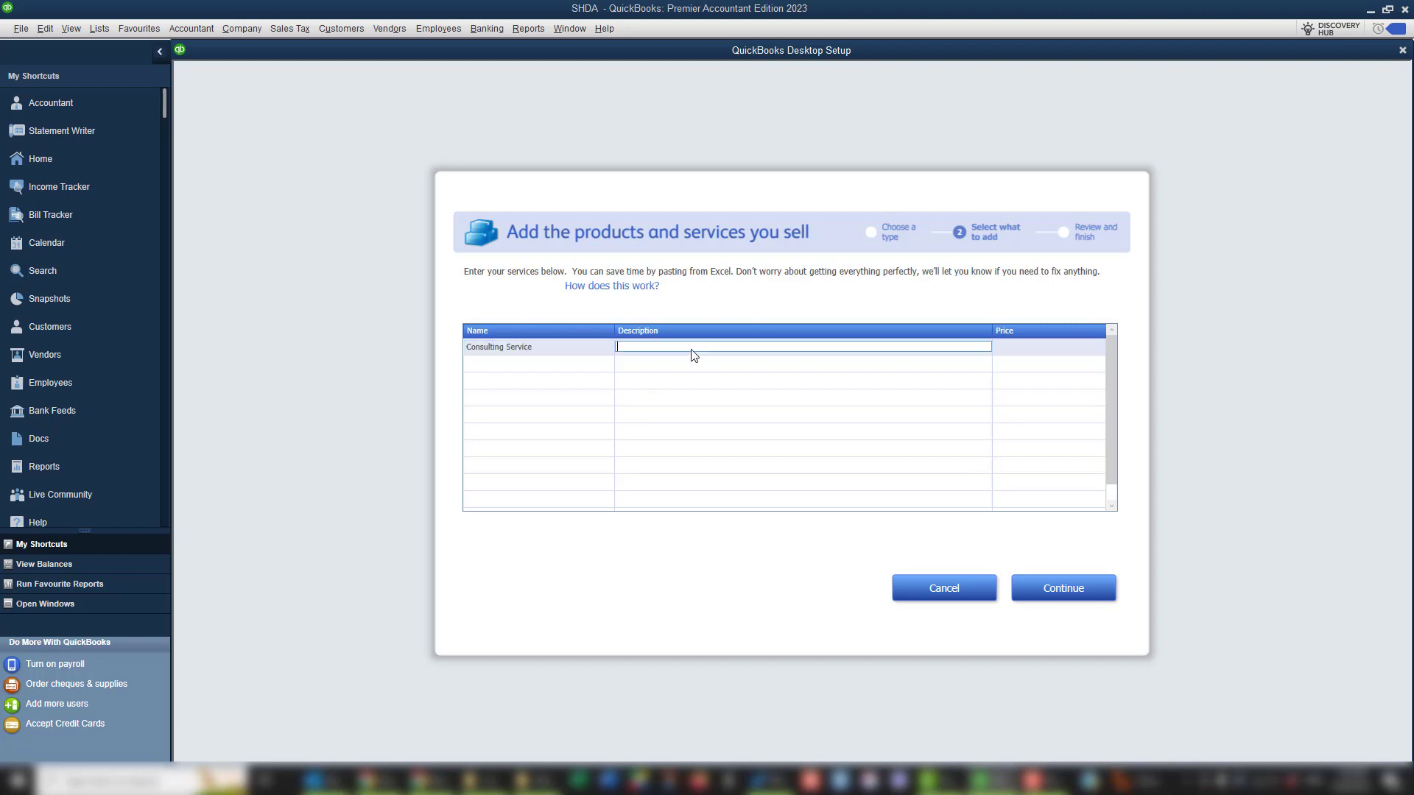
click(1018, 347)
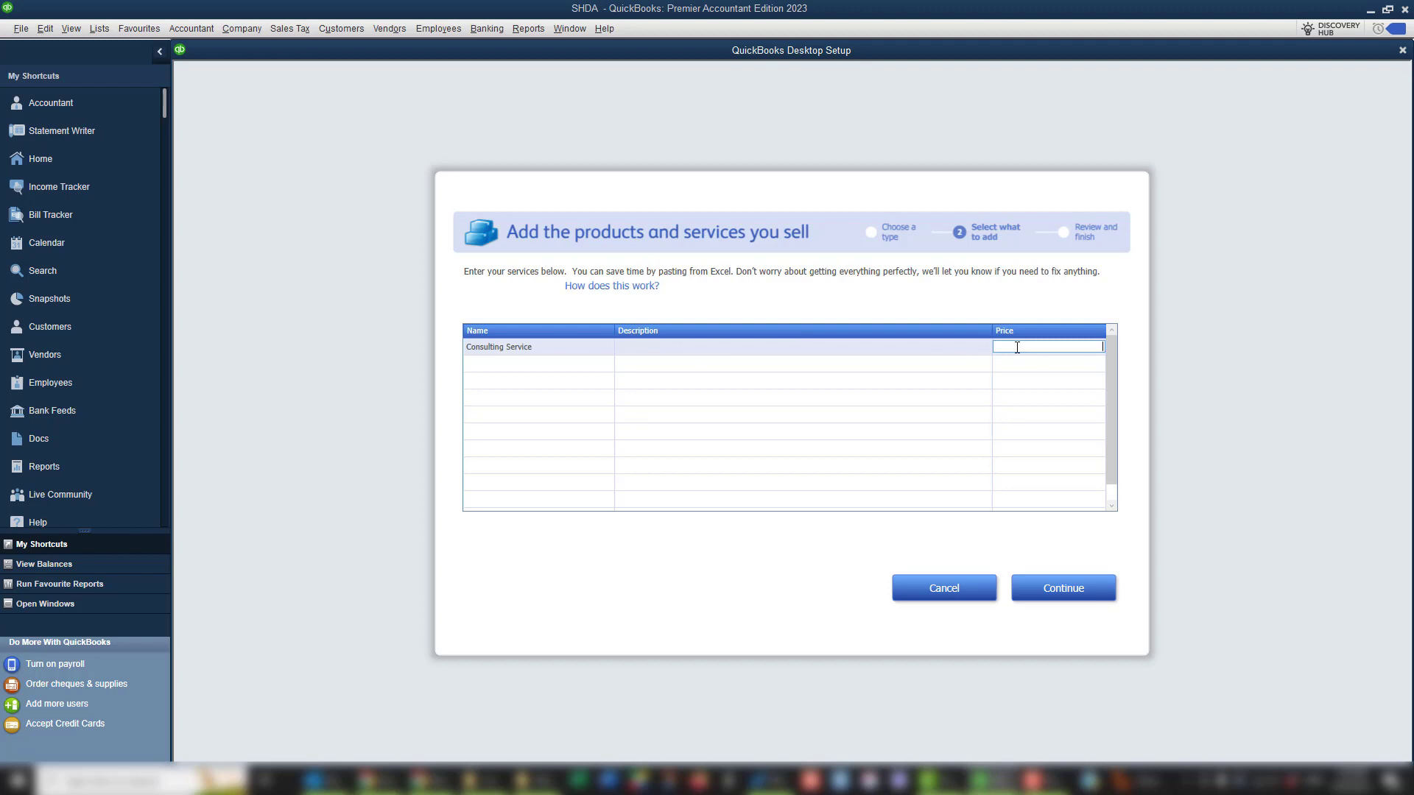
text(250)
click(1065, 594)
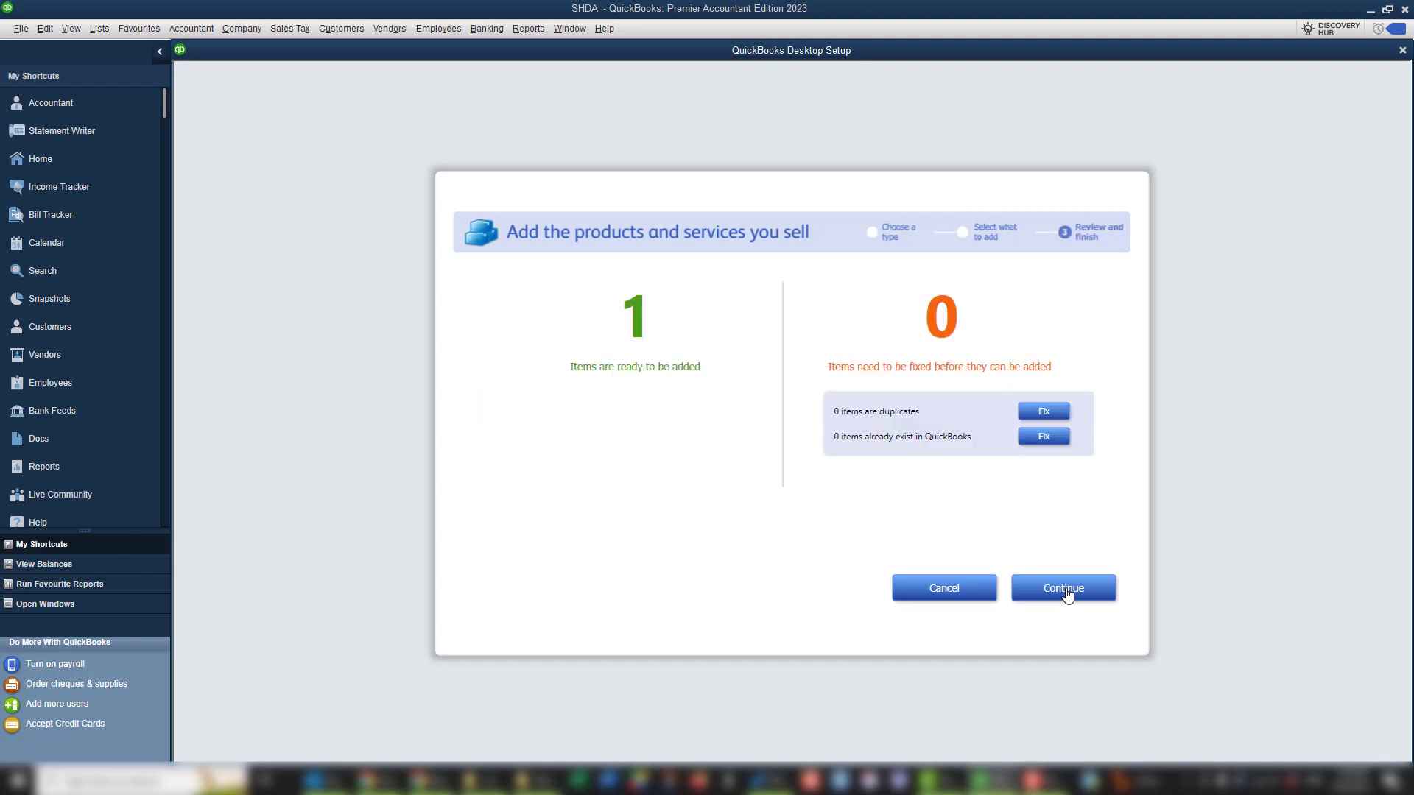
click(1067, 594)
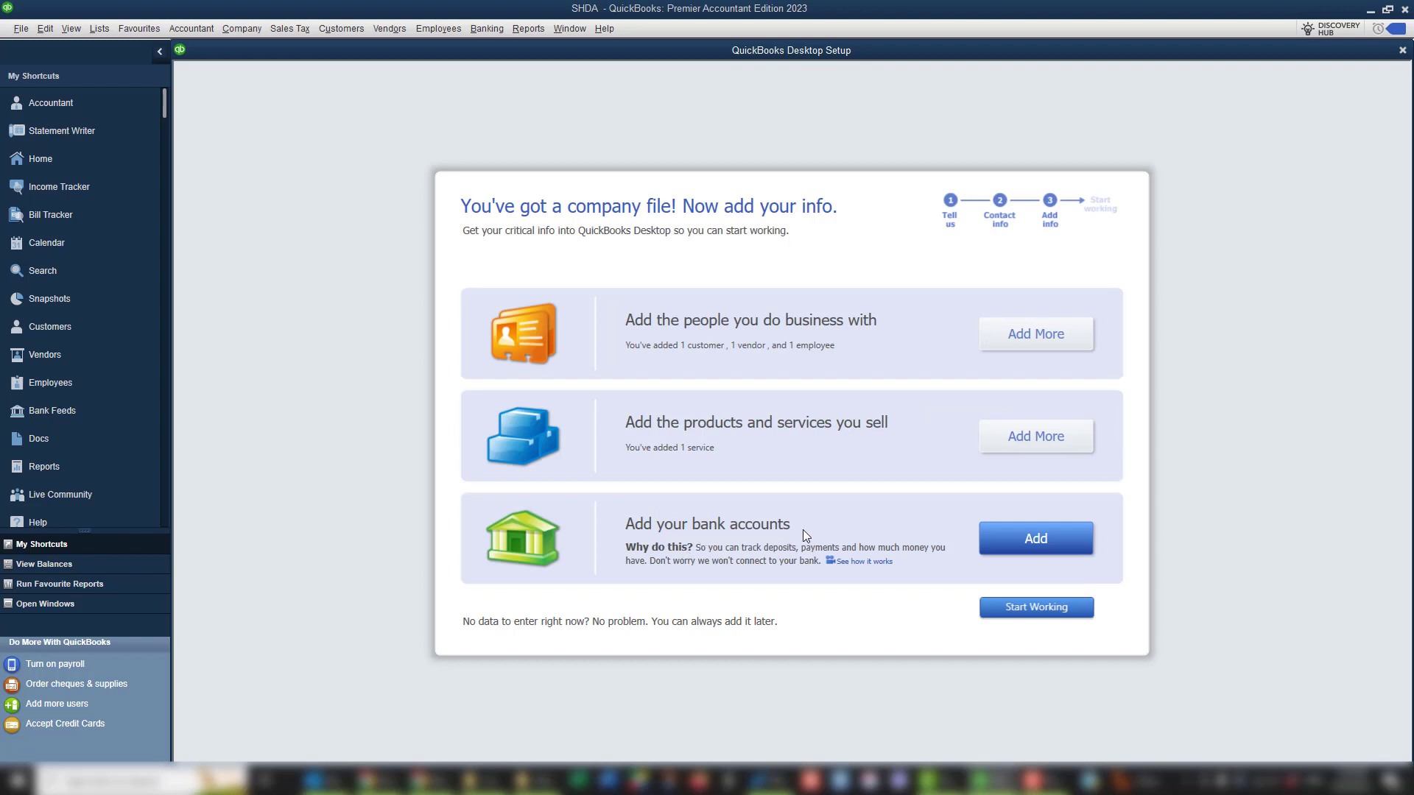
Enter a bank account named Chequing Business Account, leaving its account number, opening balance and date blank
click(1022, 546)
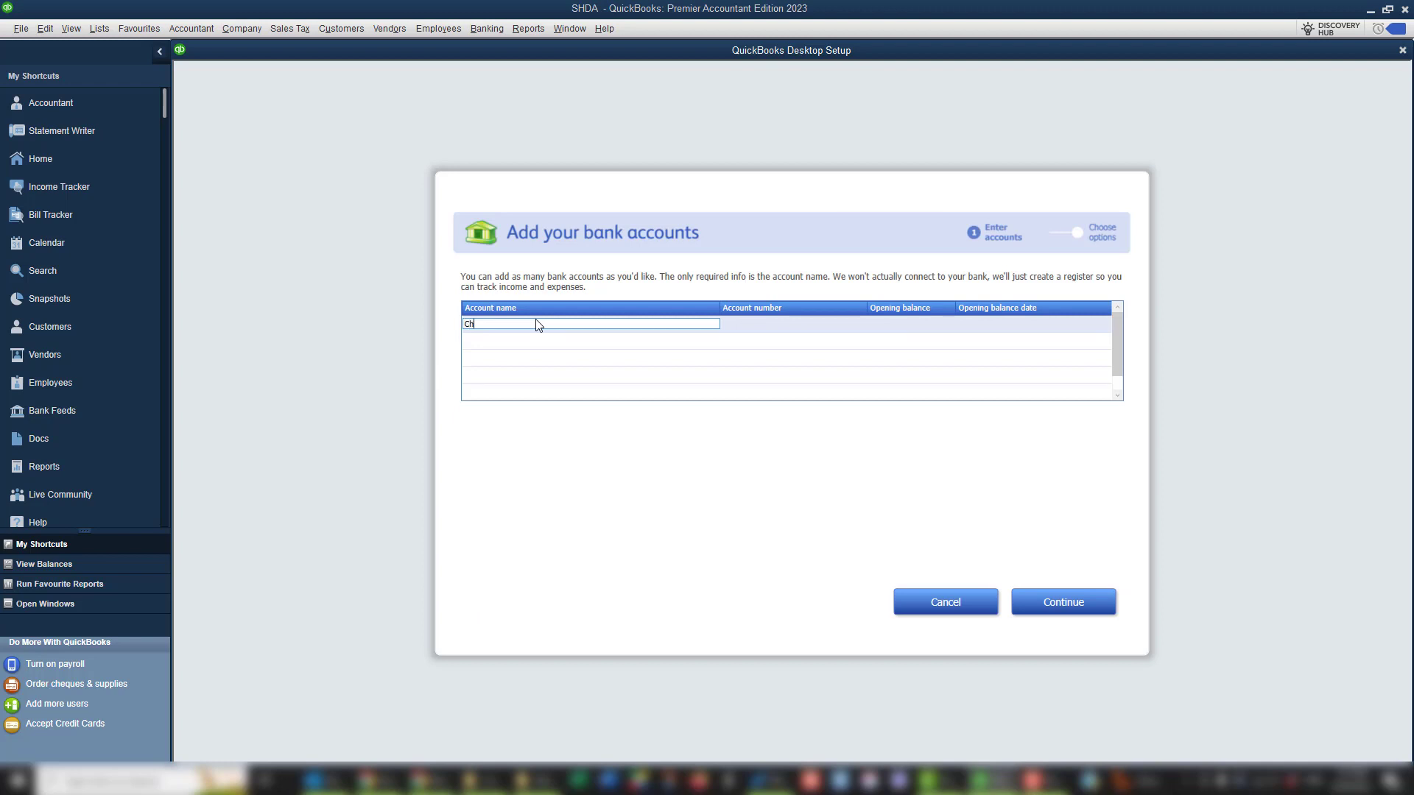
text(Chequing Acc)
key(BackSpace)
key(BackSpace)
key(BackSpace)
text(Business Accou)
key(Tab)
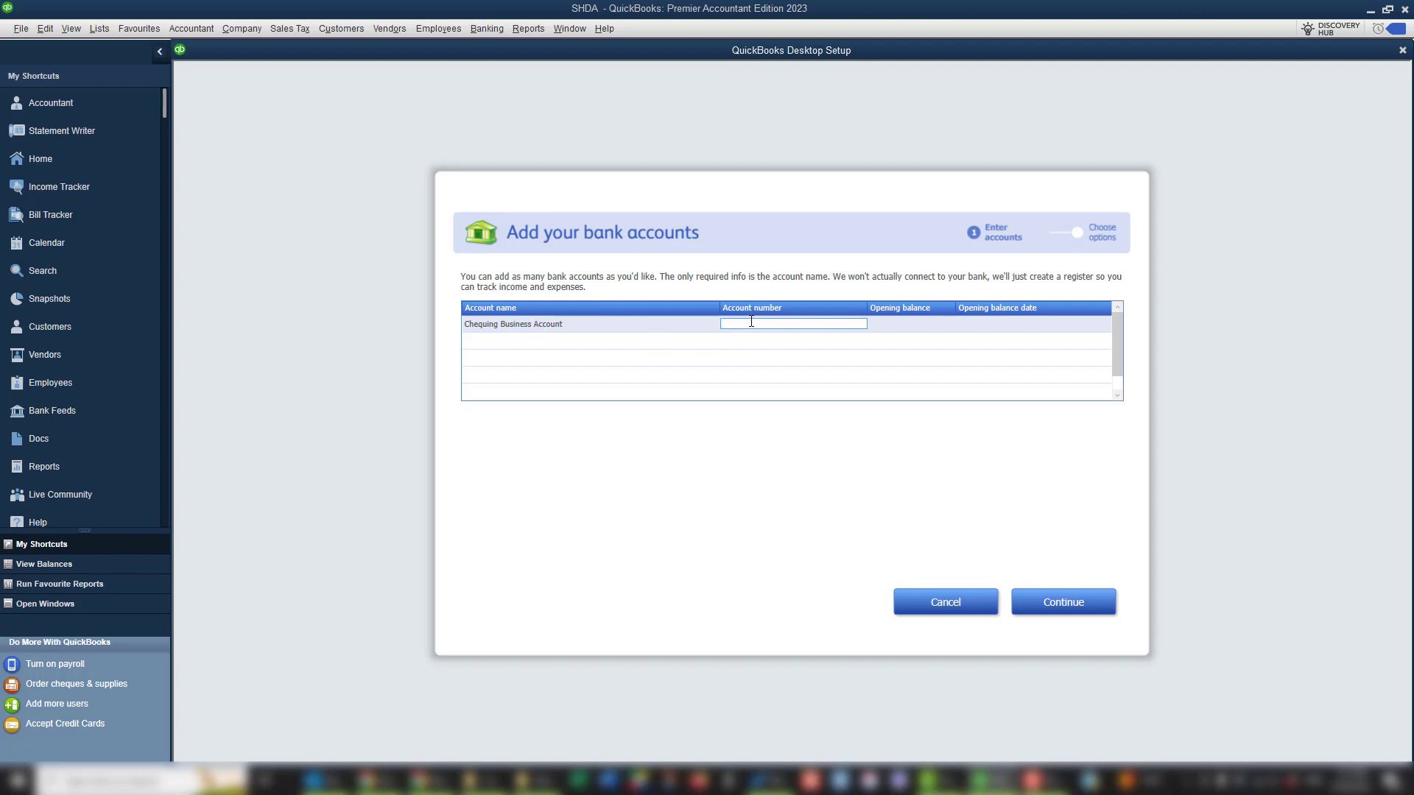
click(895, 323)
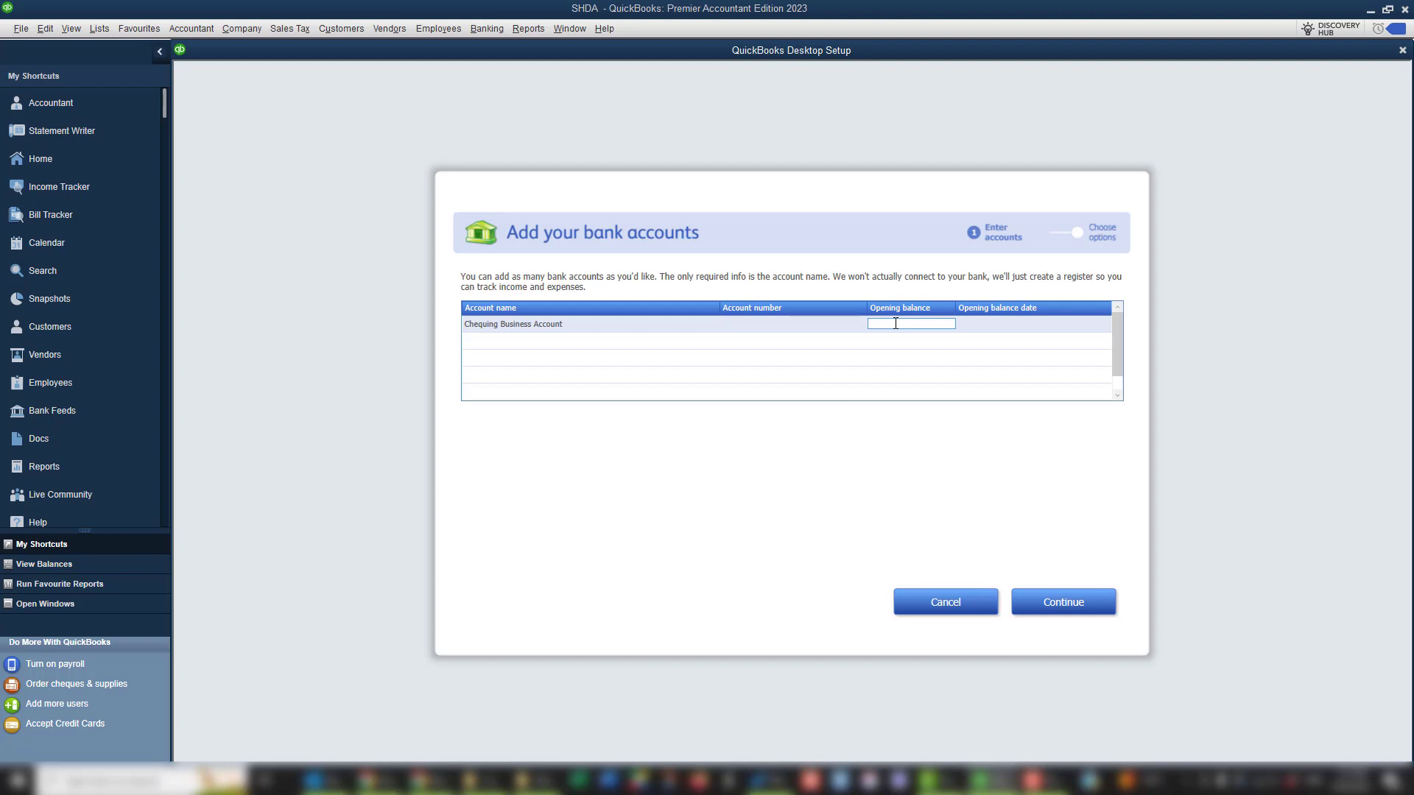
click(981, 330)
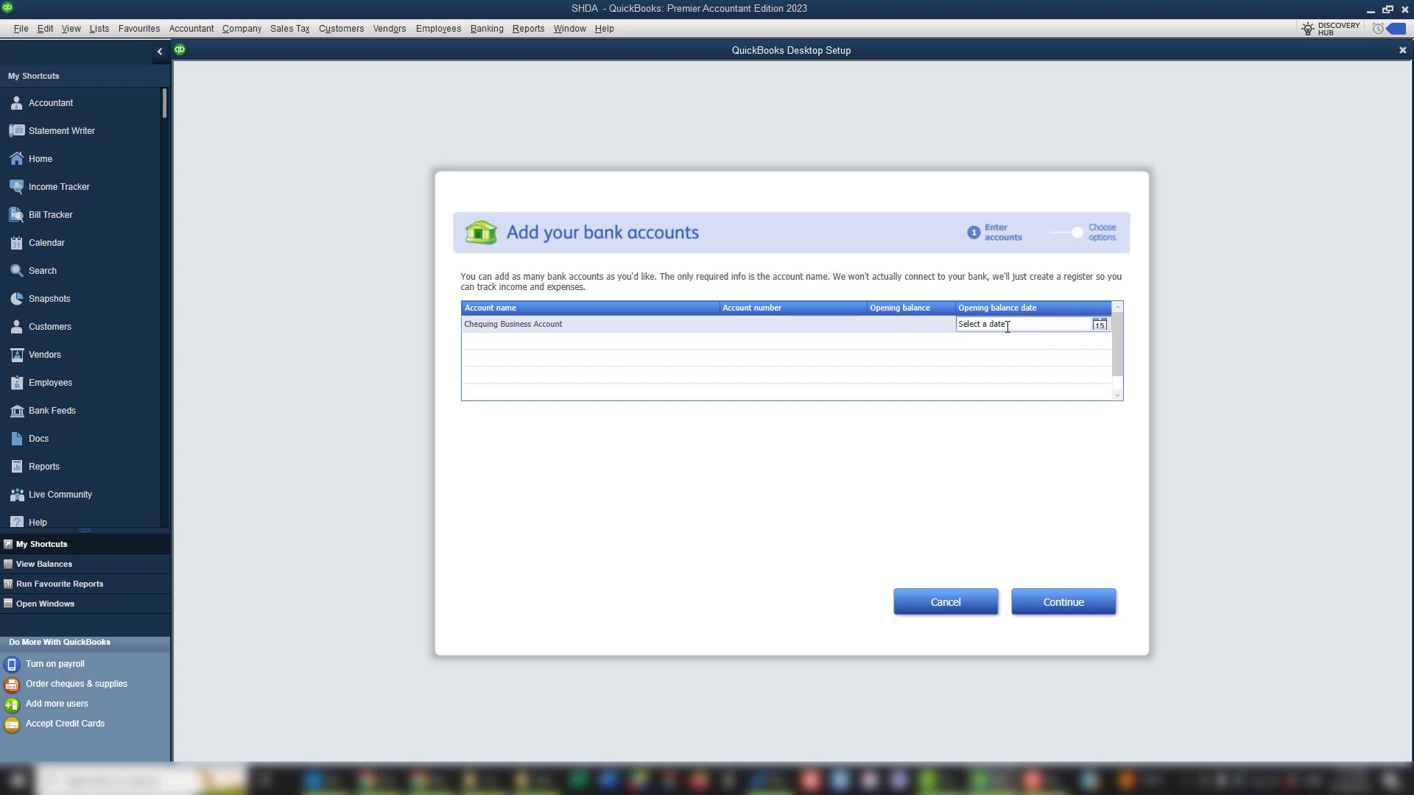
click(1079, 610)
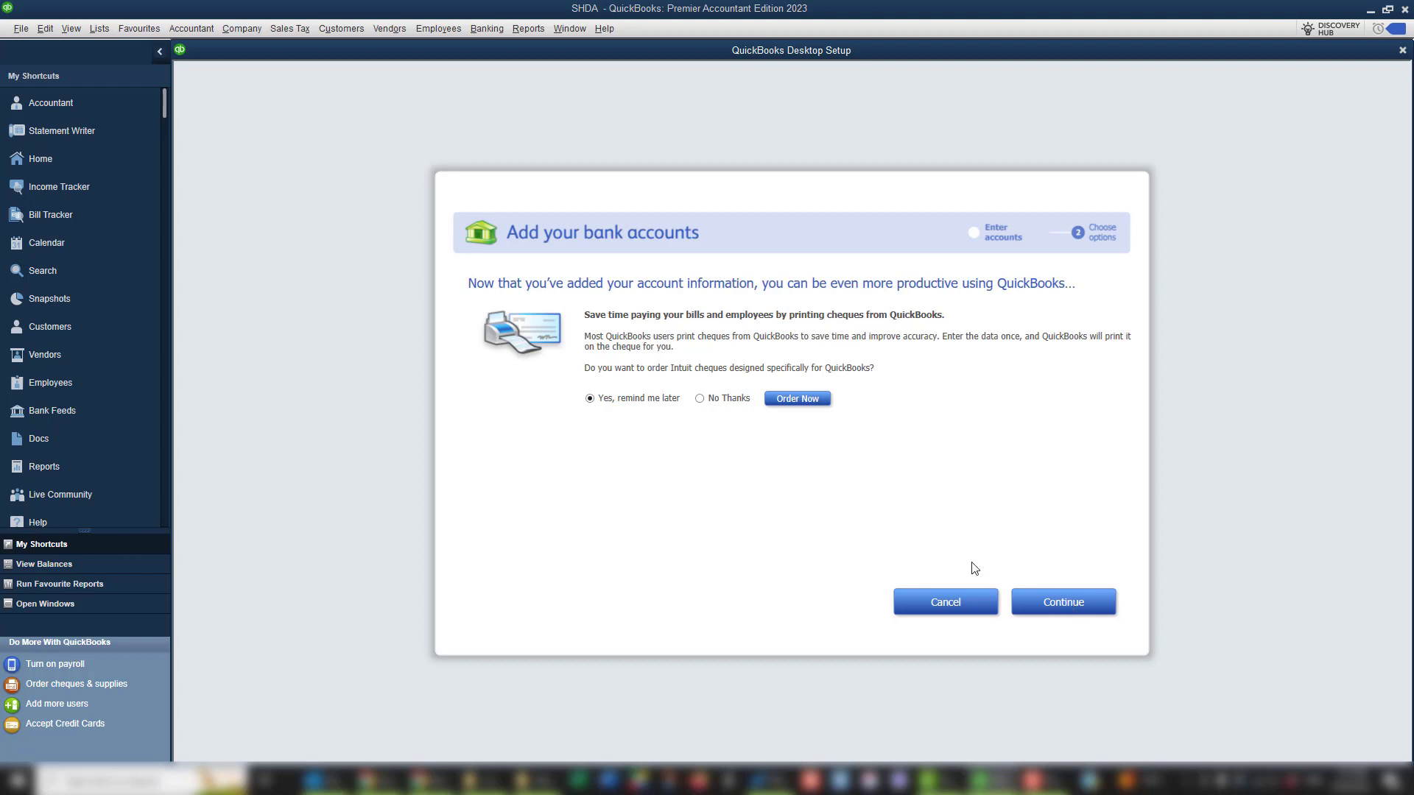
Decline the offer to order Intuit cheques and finish the company setup to start working
click(699, 398)
click(1070, 611)
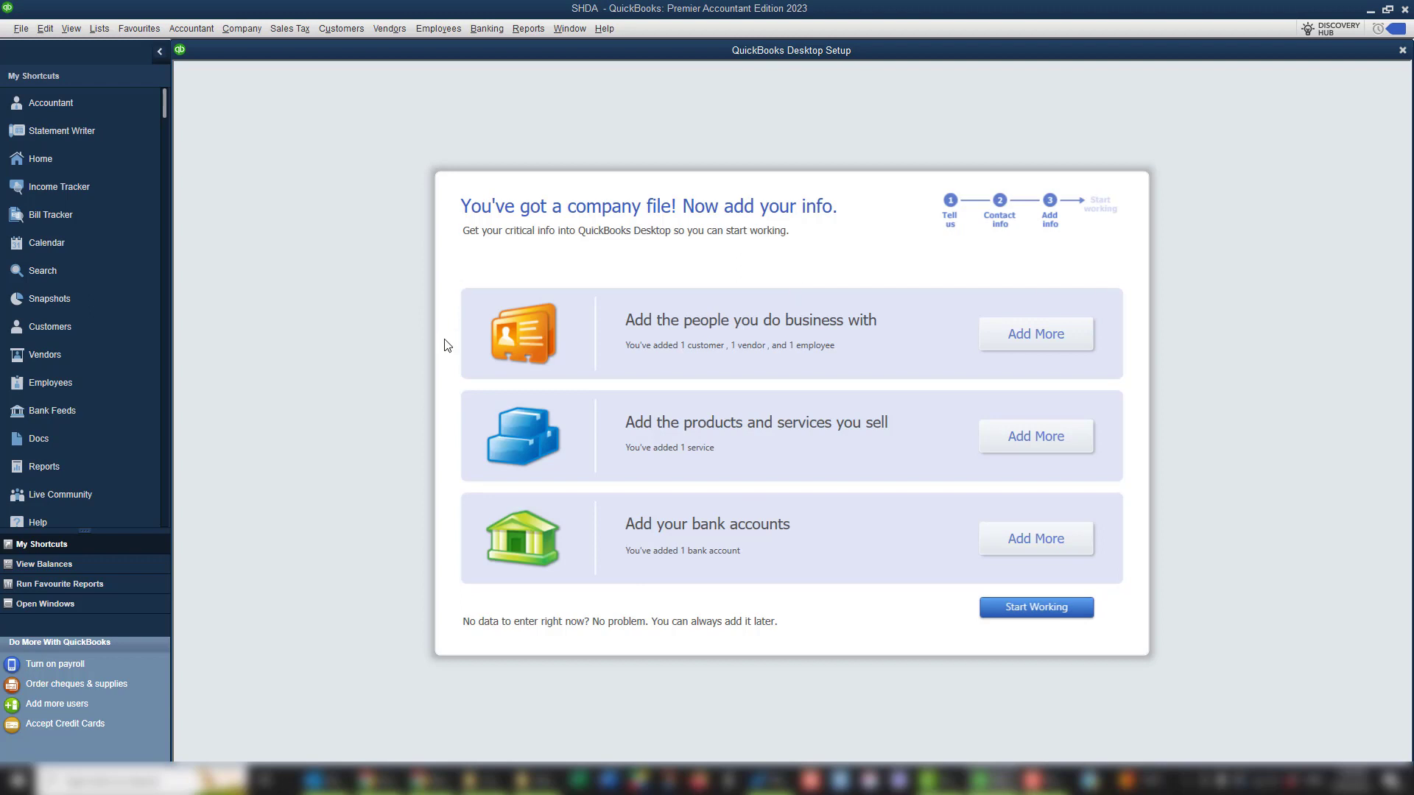
click(1036, 609)
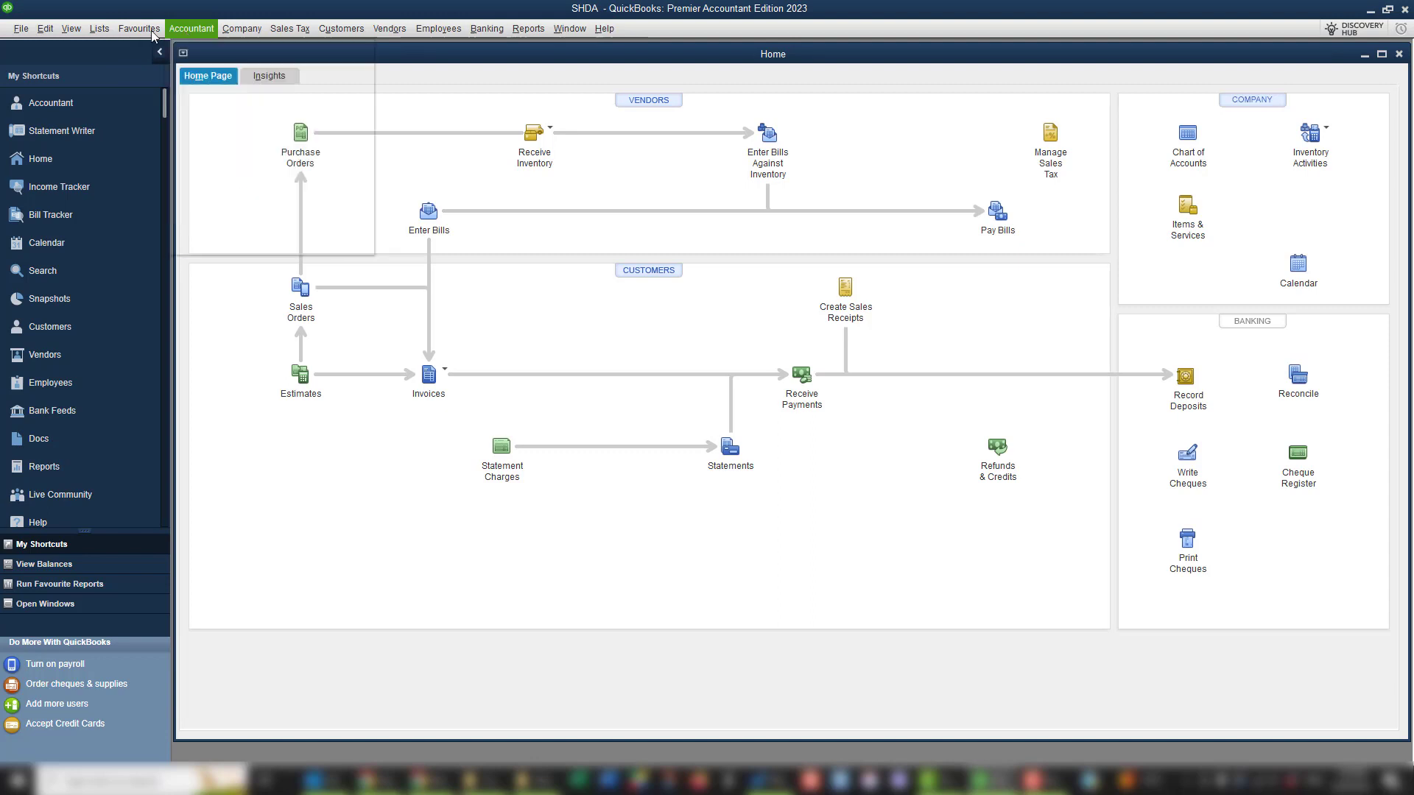
Open the Chart of Accounts in a maximized window and review the full list of accounts and their types
click(99, 28)
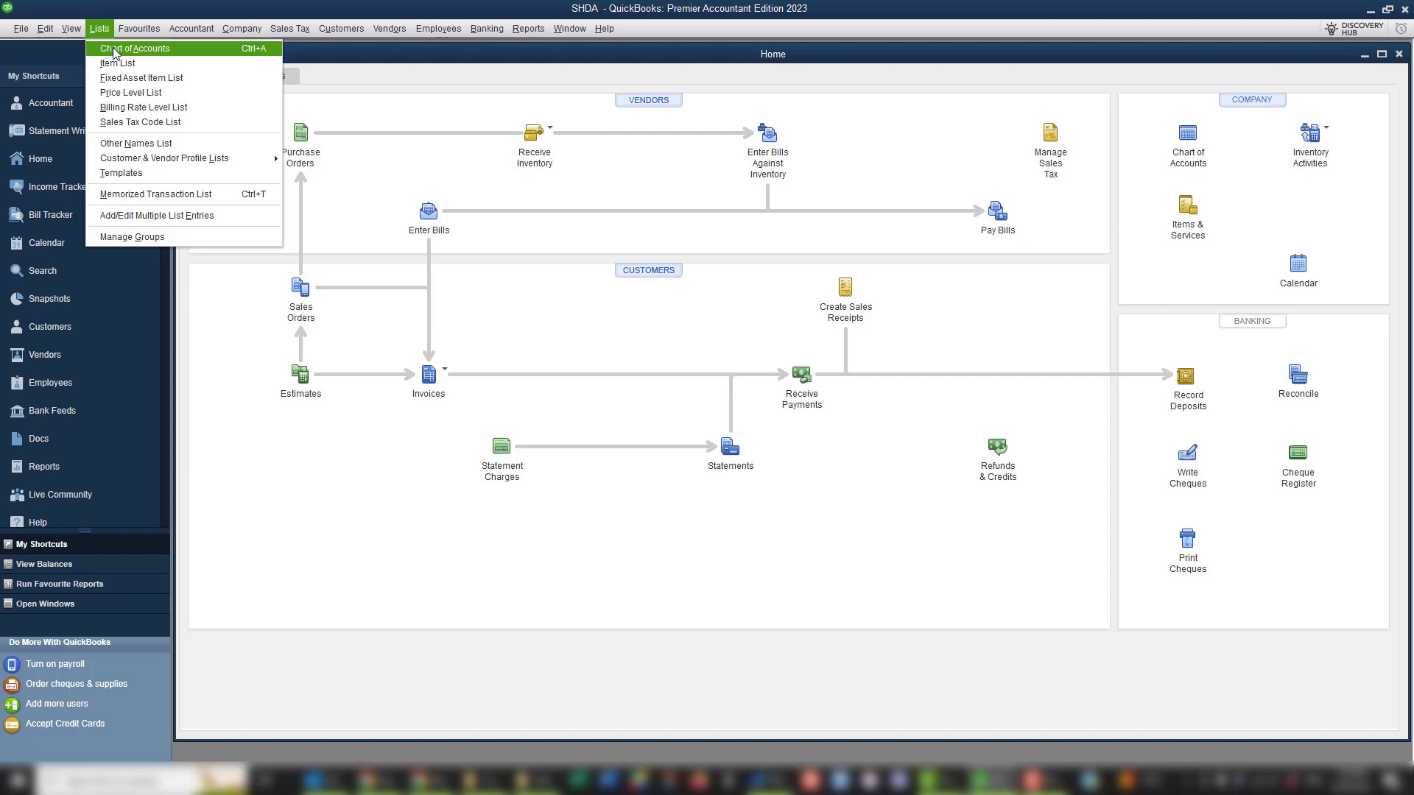
click(114, 48)
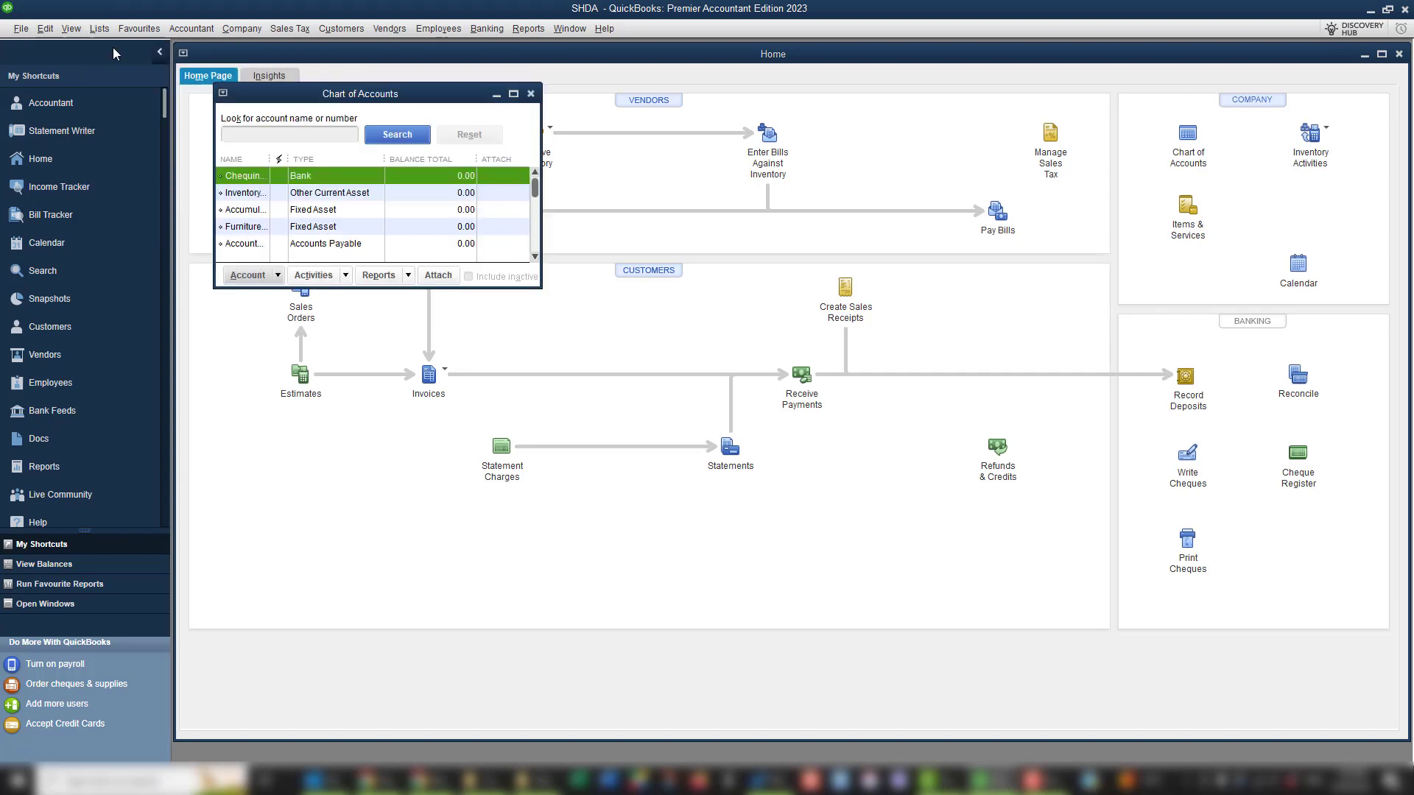
click(512, 95)
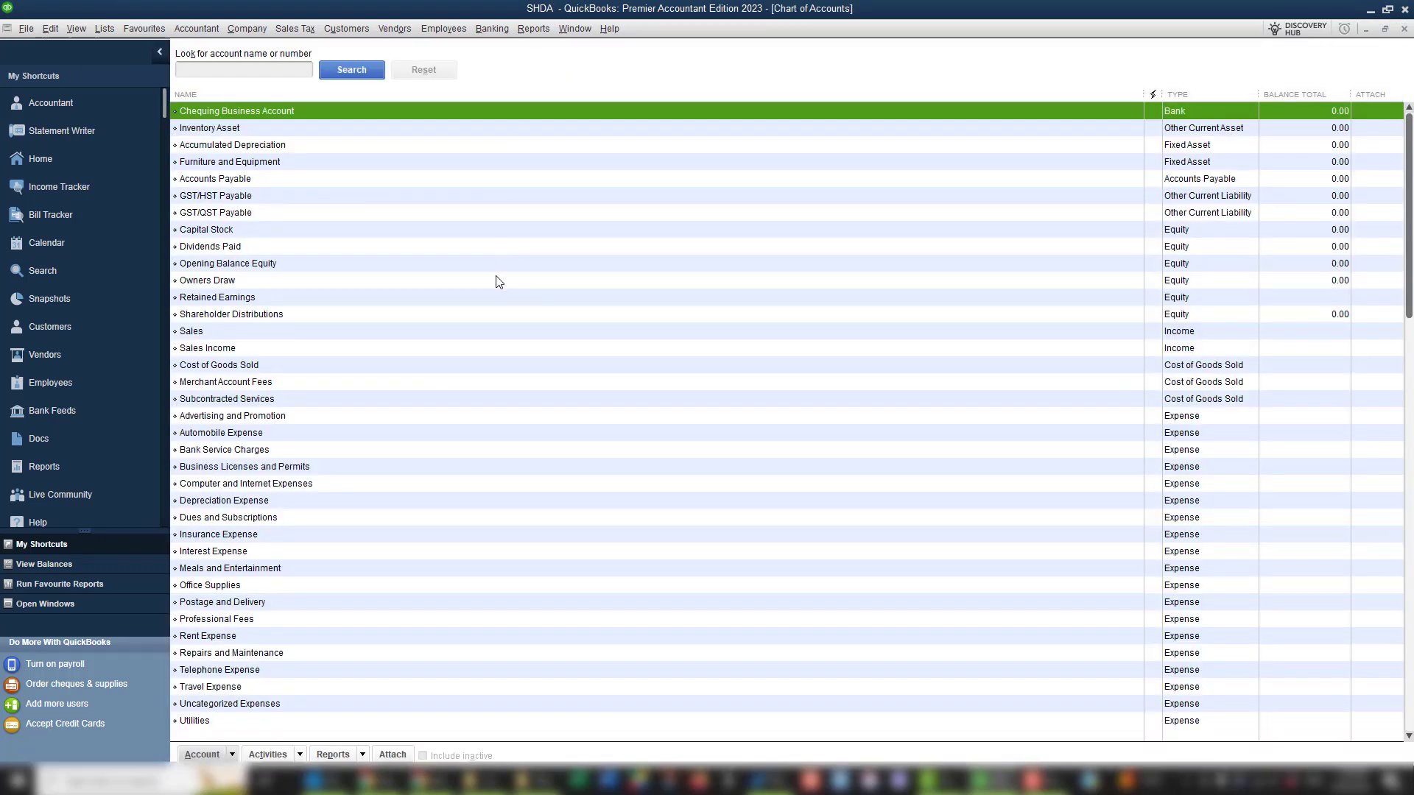
scroll(600, 430, down, 1)
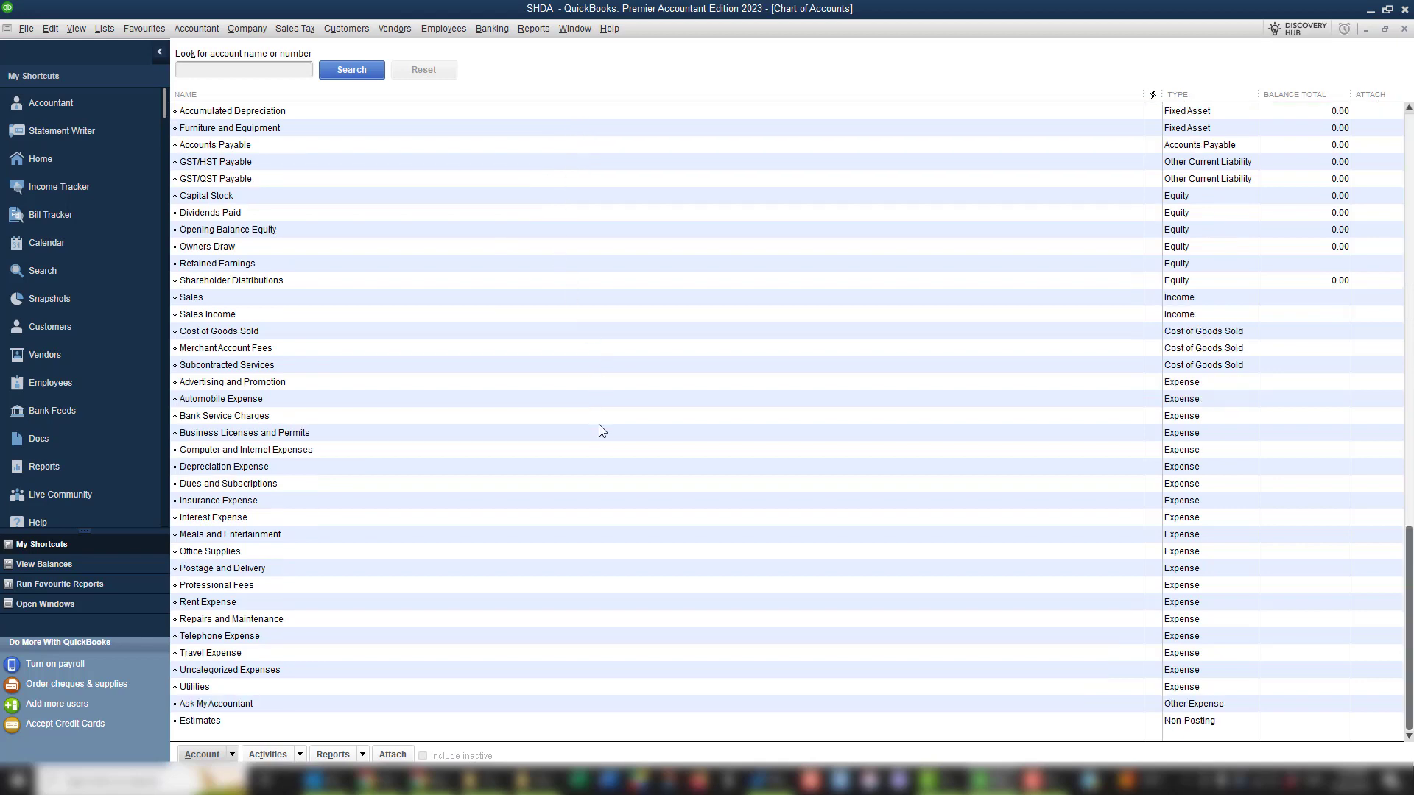
scroll(600, 431, up, 1)
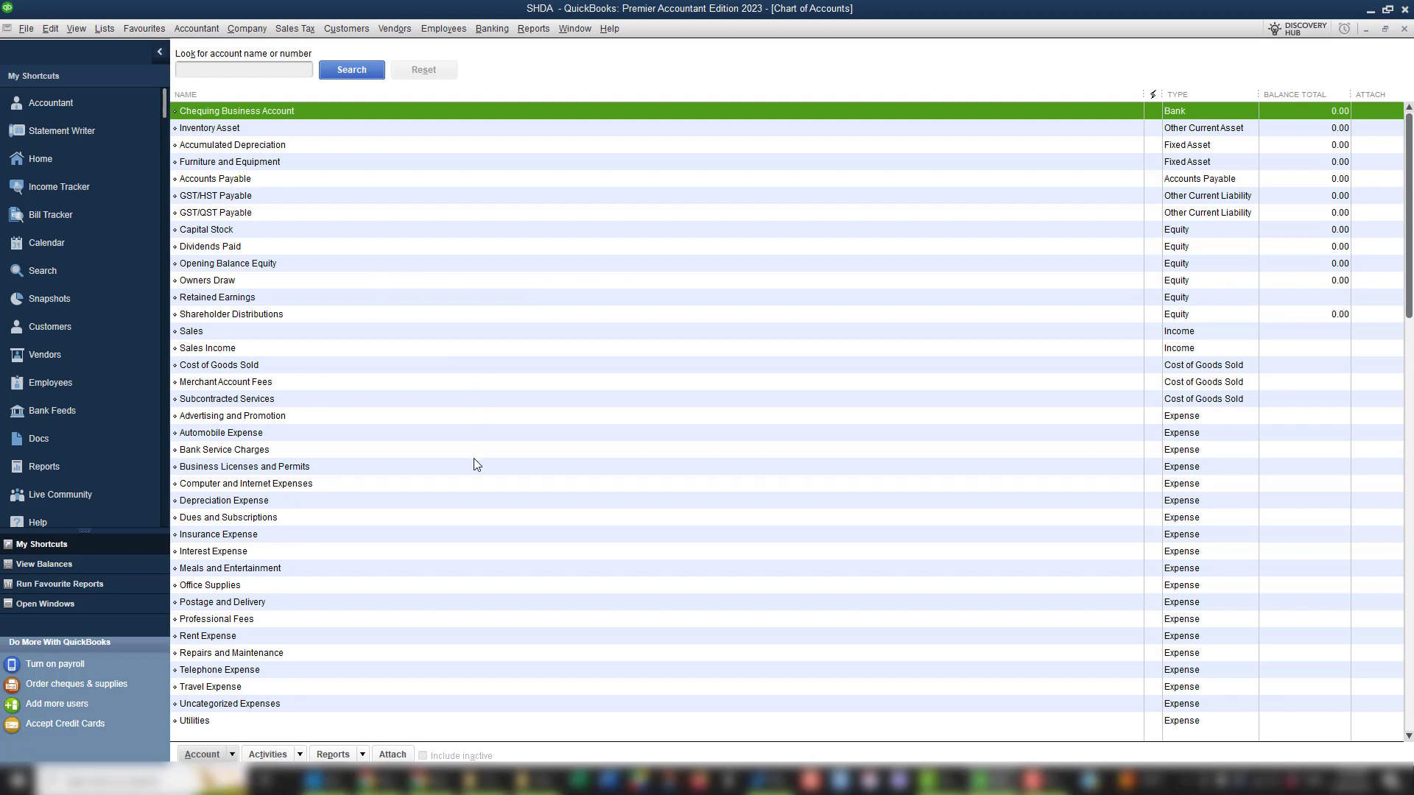
scroll(475, 460, down, 1)
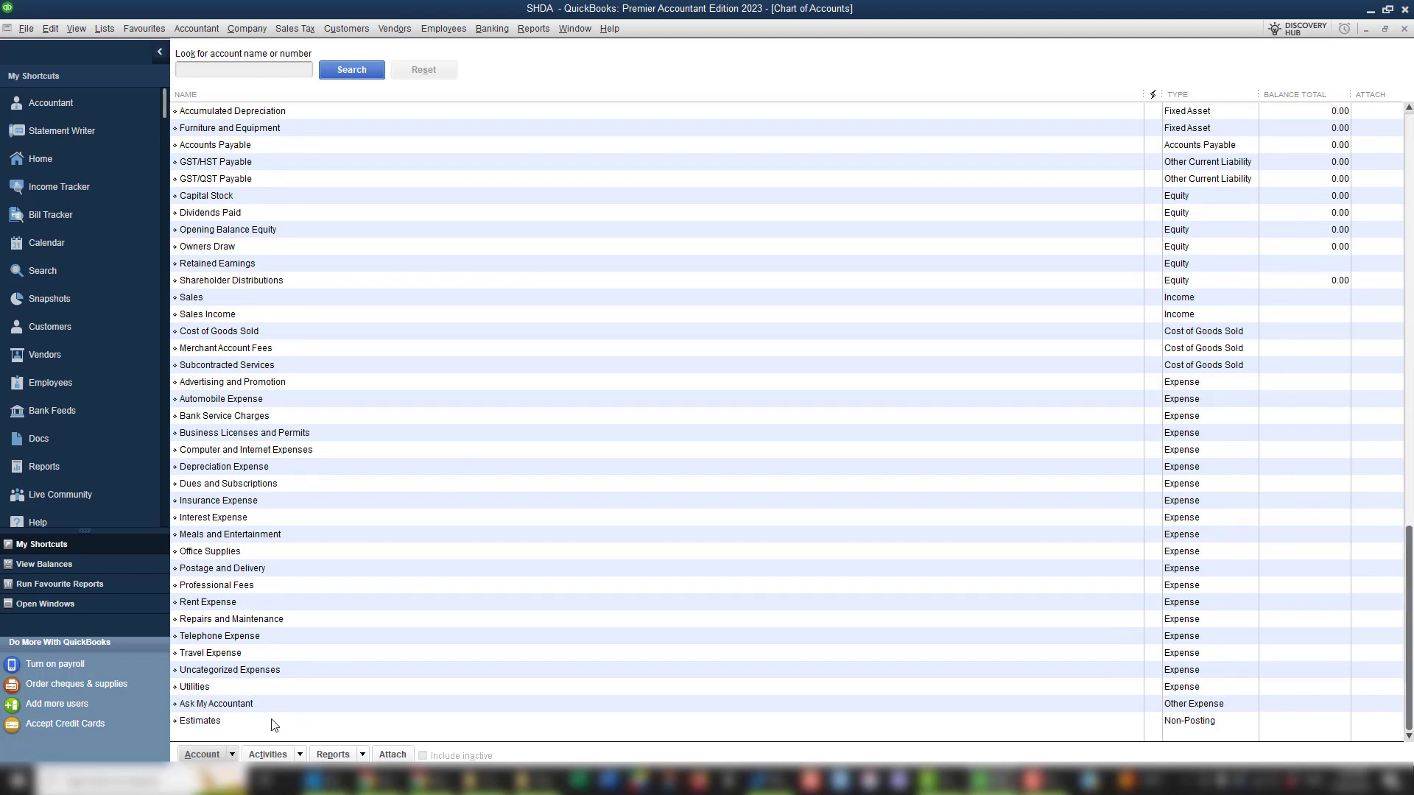
View the account management options available for the Chart of Accounts
click(232, 757)
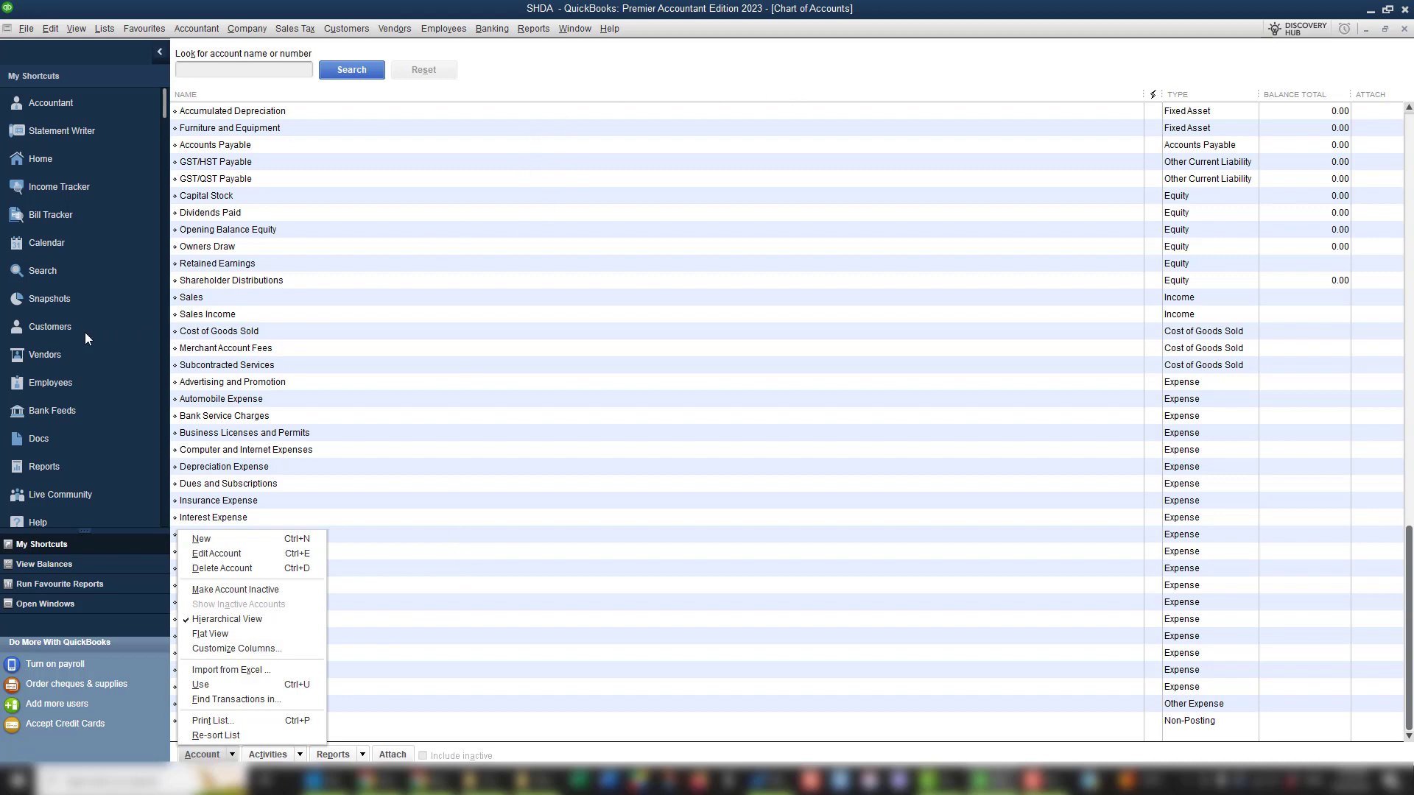
Open the Moriarty Inc. customer record, examine its payment, sales tax, additional and job details and the available tax codes, and close it unchanged
click(66, 326)
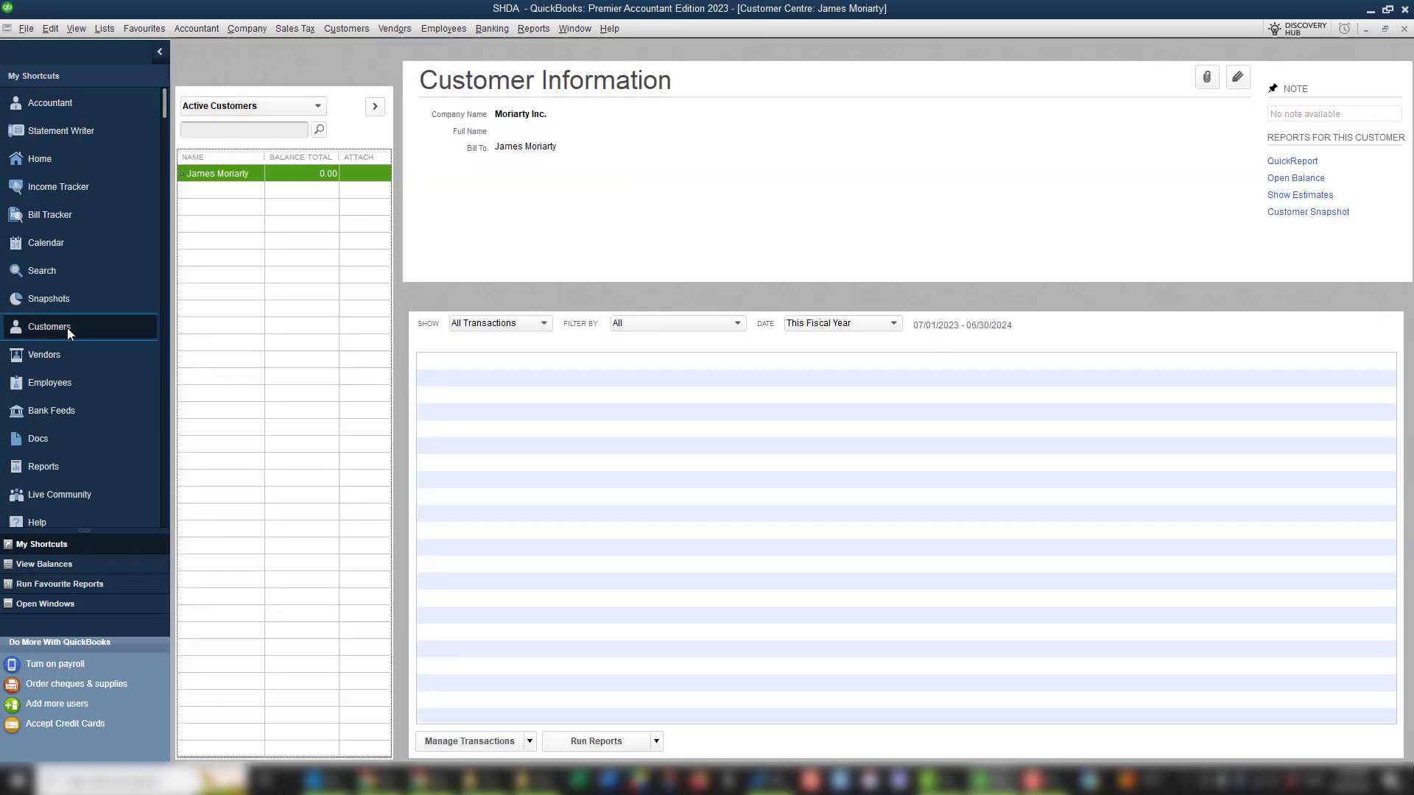
double_click(243, 177)
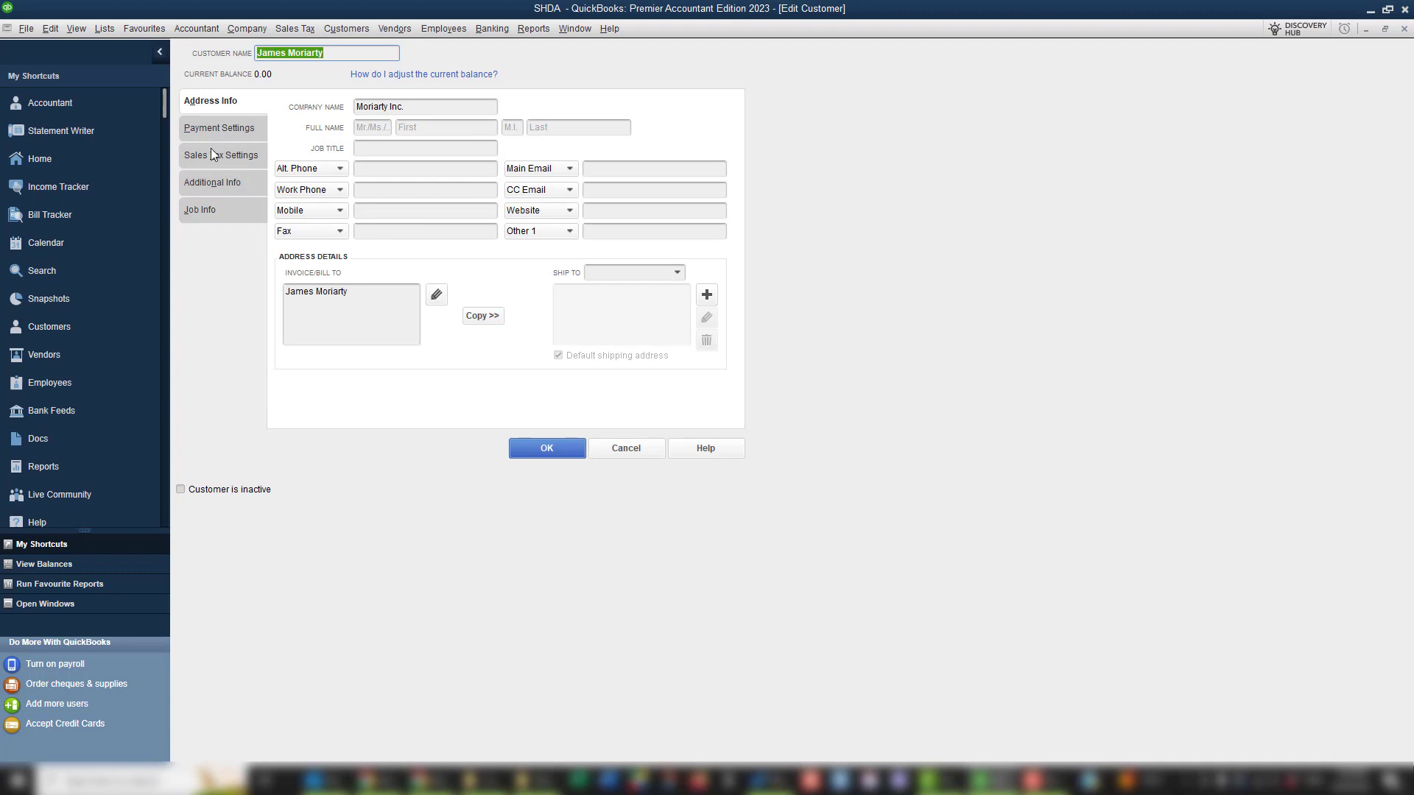
click(219, 130)
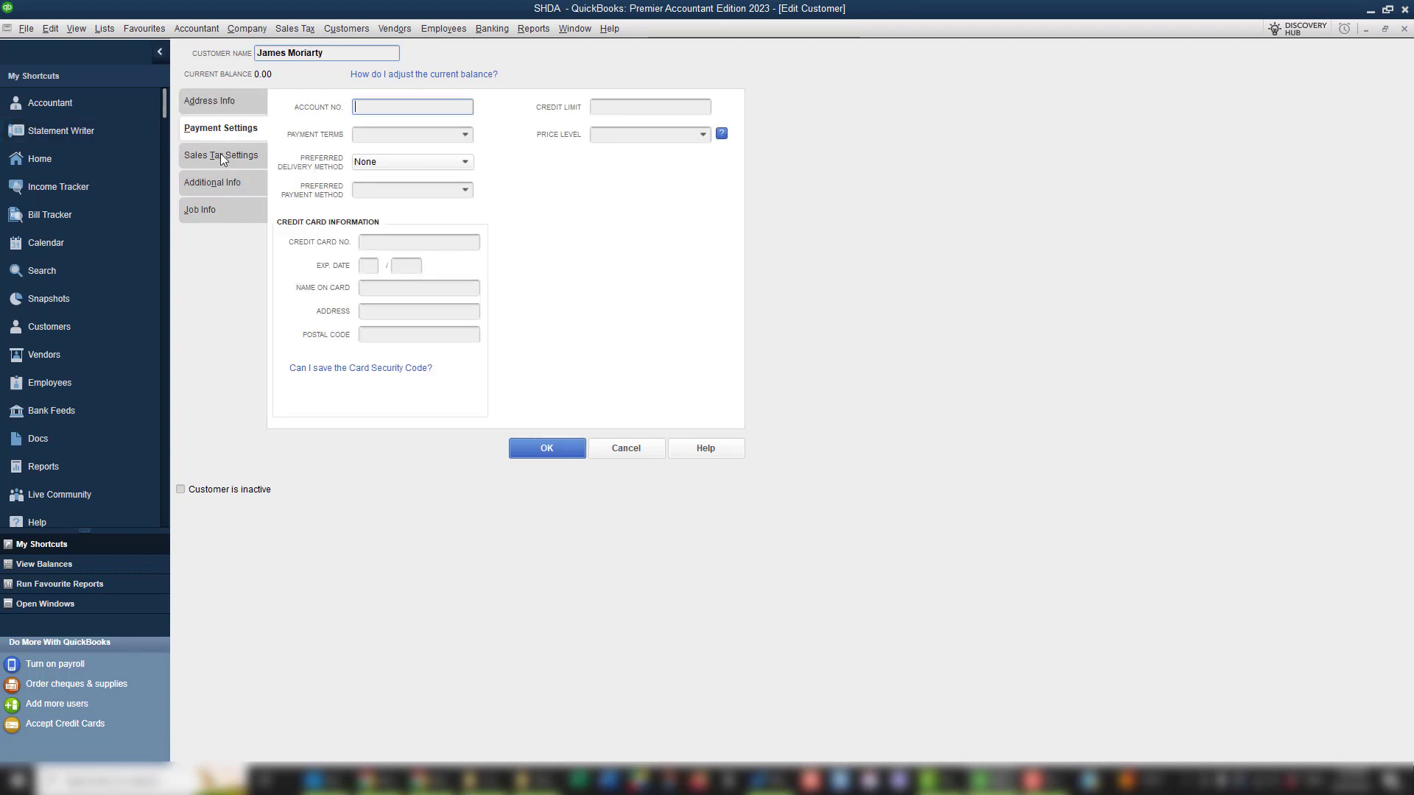
click(220, 153)
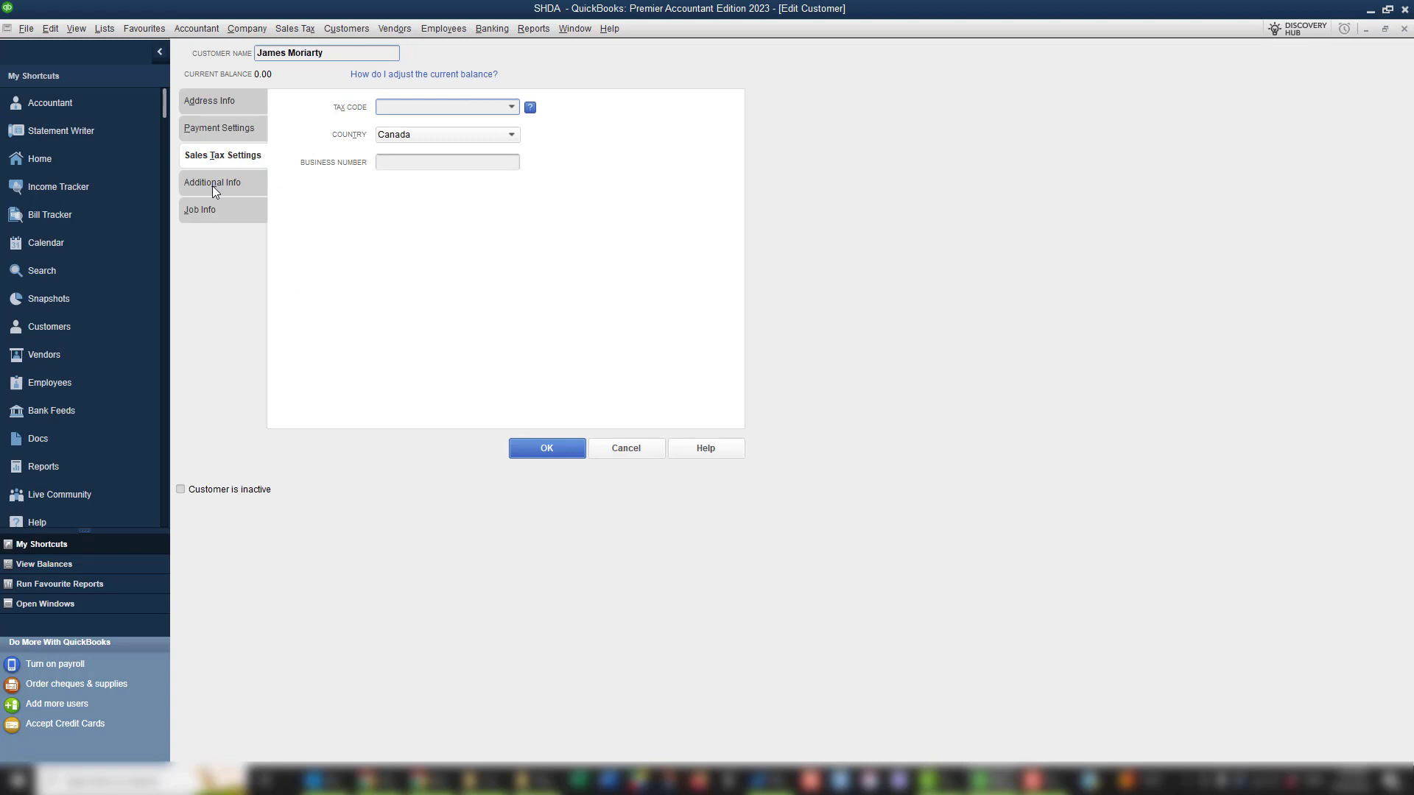
click(511, 108)
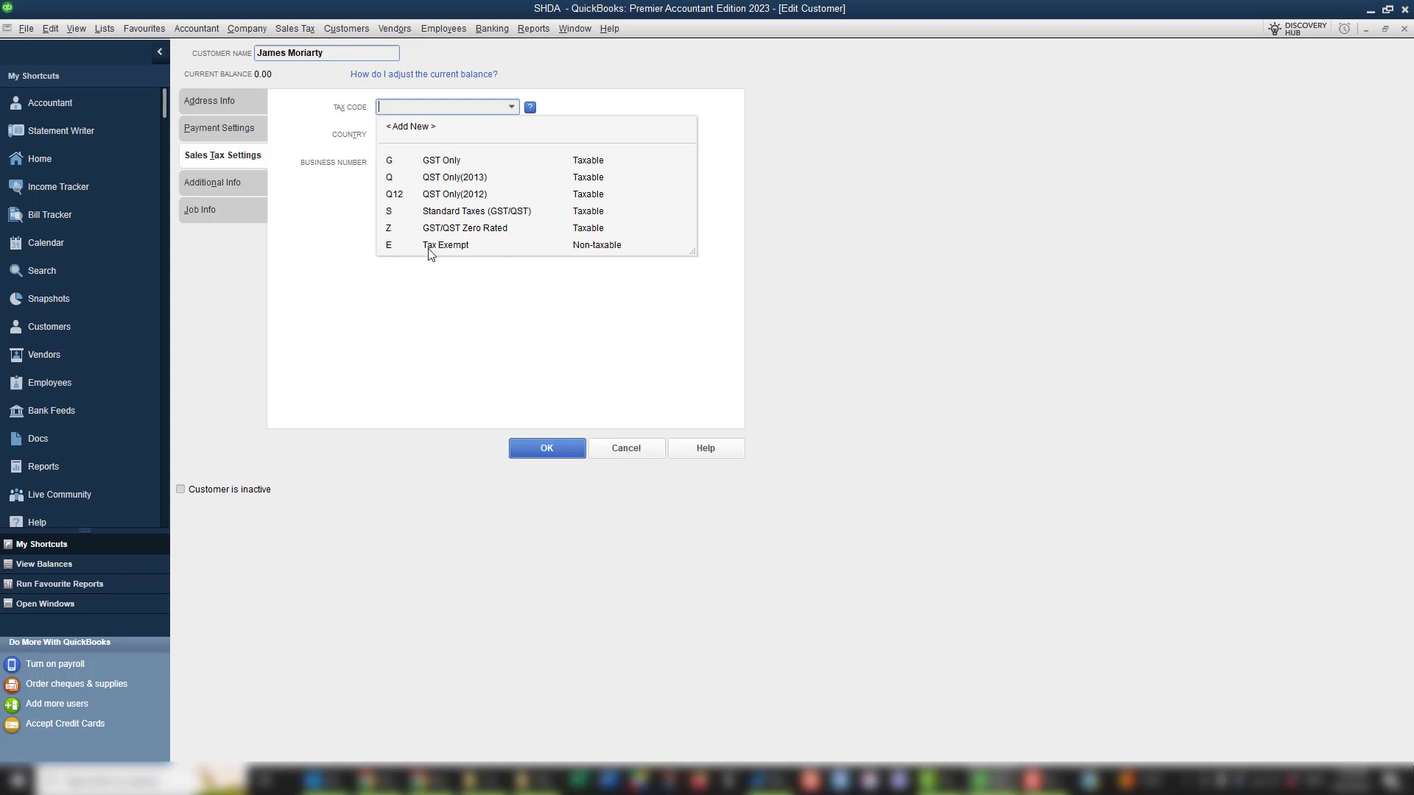
click(513, 109)
click(230, 186)
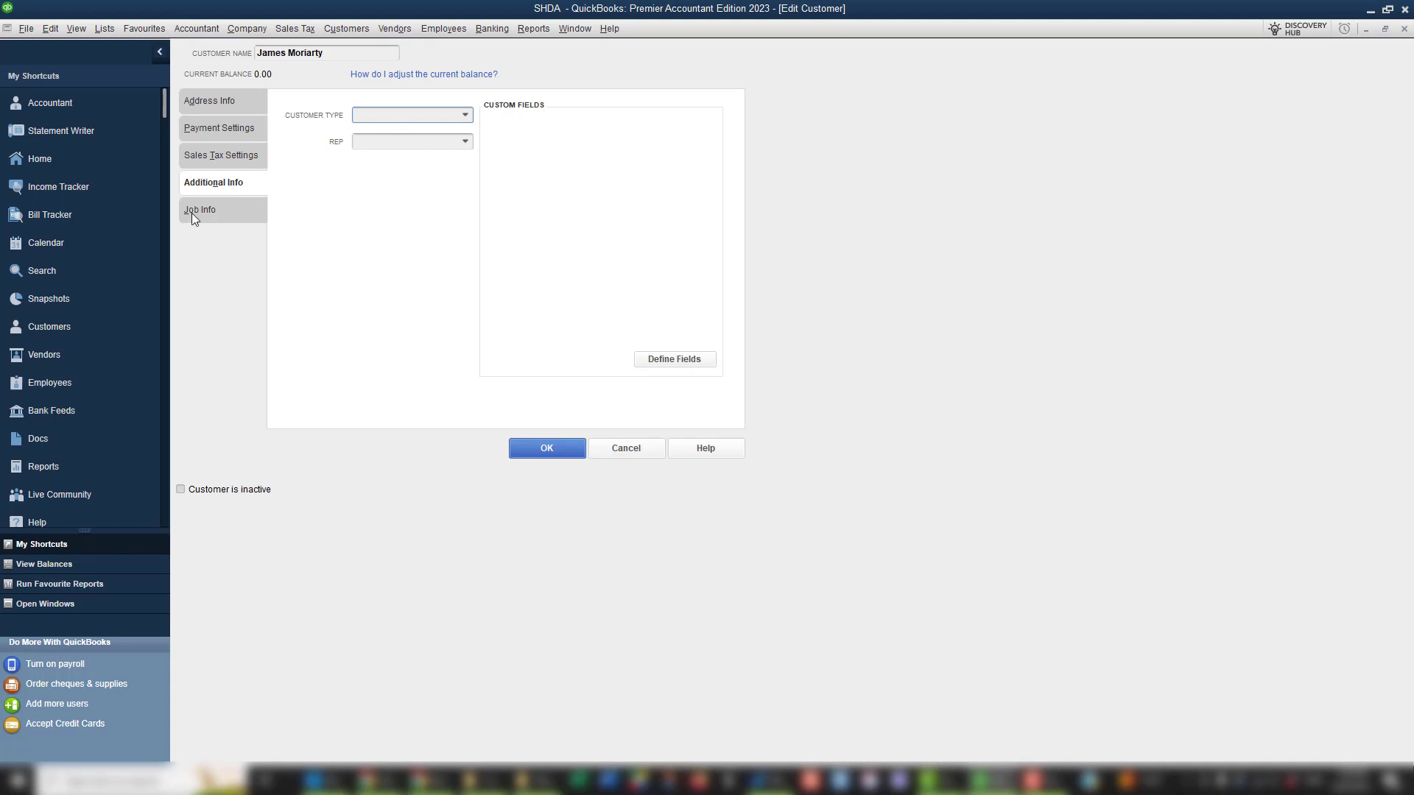
click(220, 209)
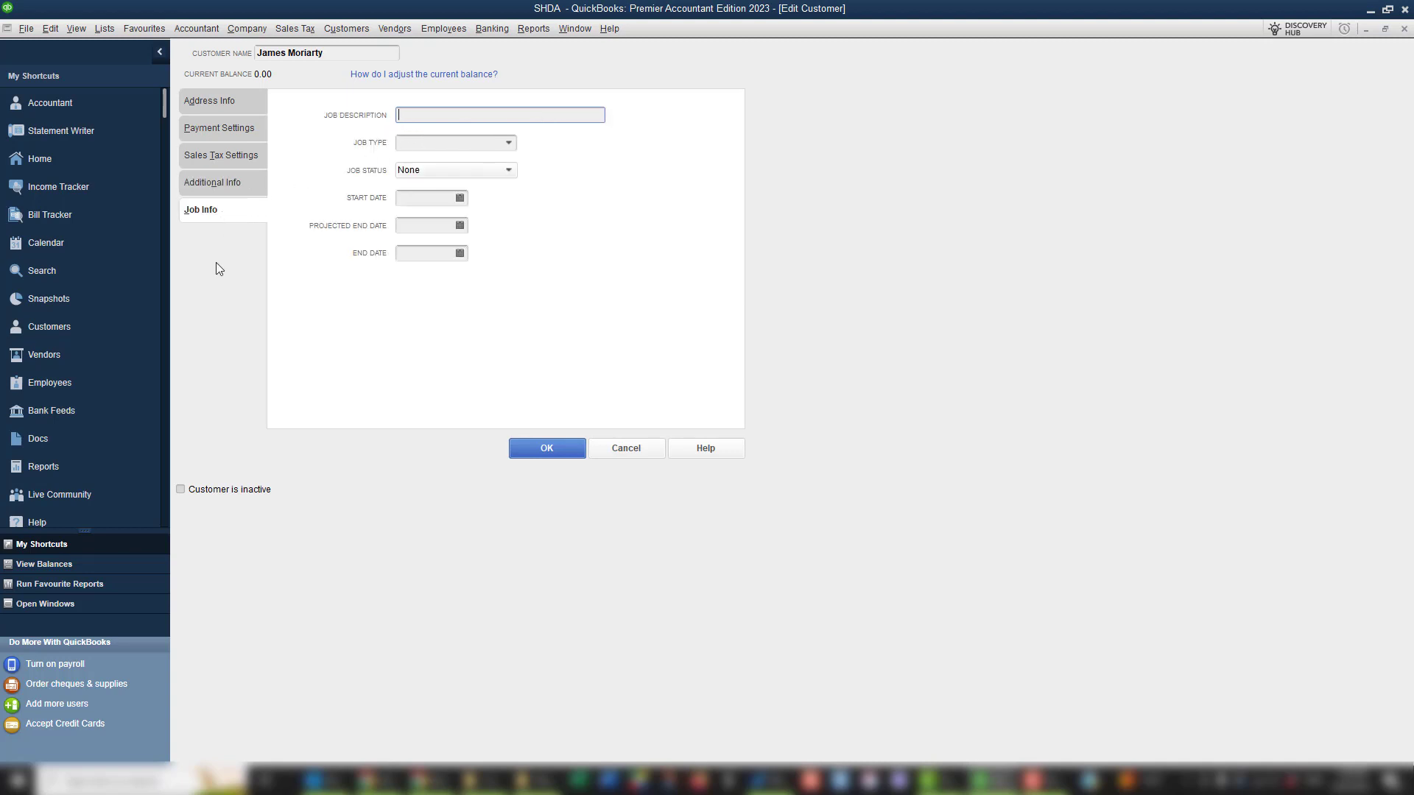
click(1404, 29)
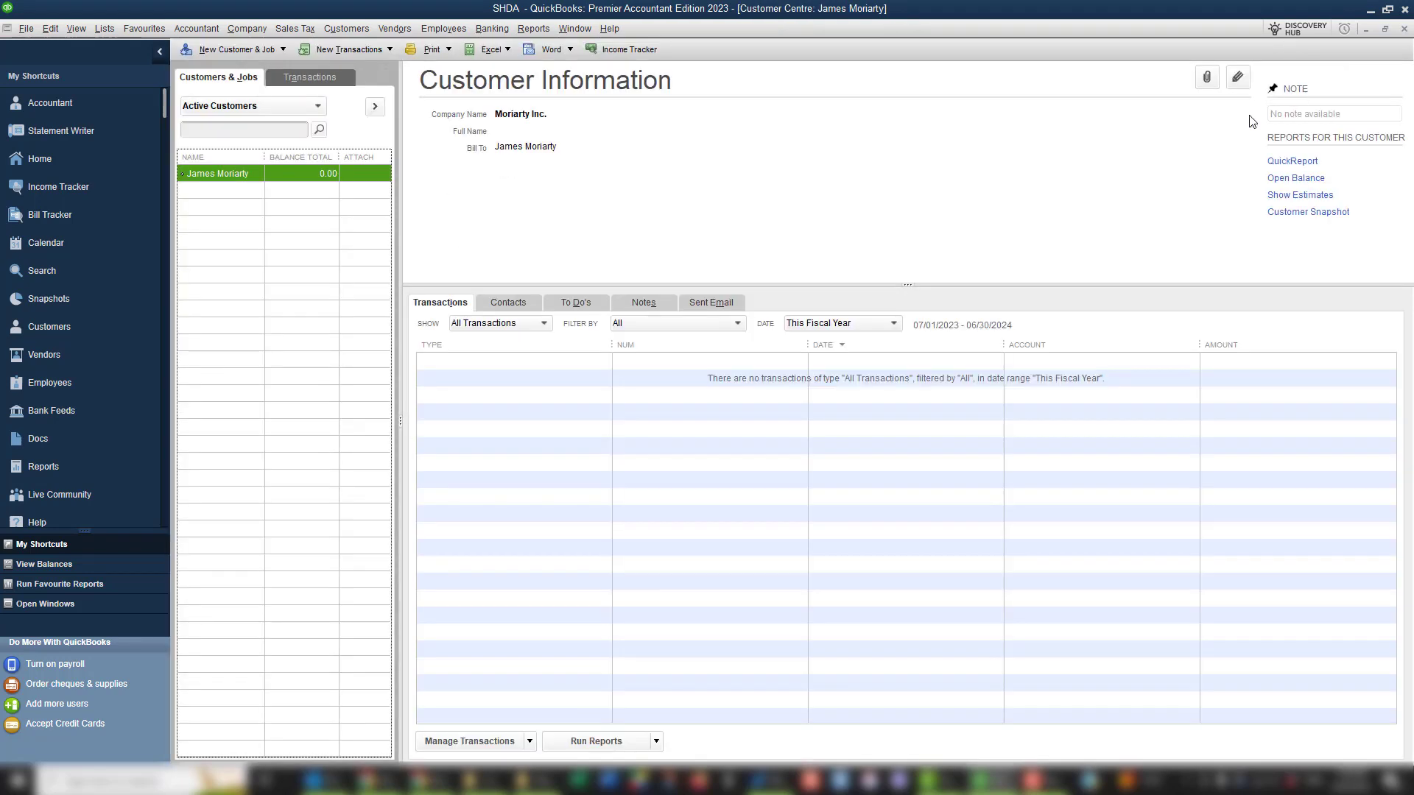
Review the vendor list, including Receiver General and the first vendor's record, and view the Employee Centre
click(65, 354)
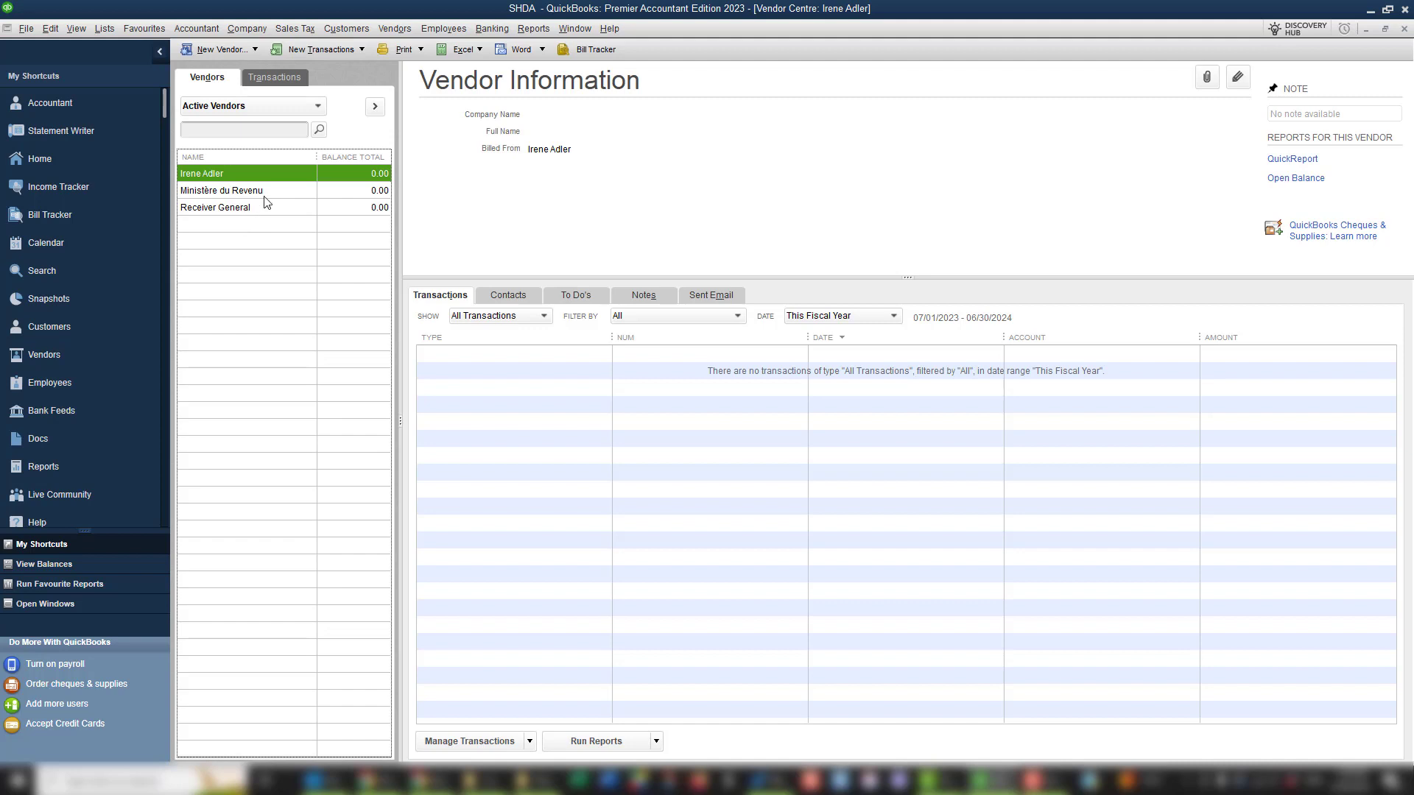
click(233, 212)
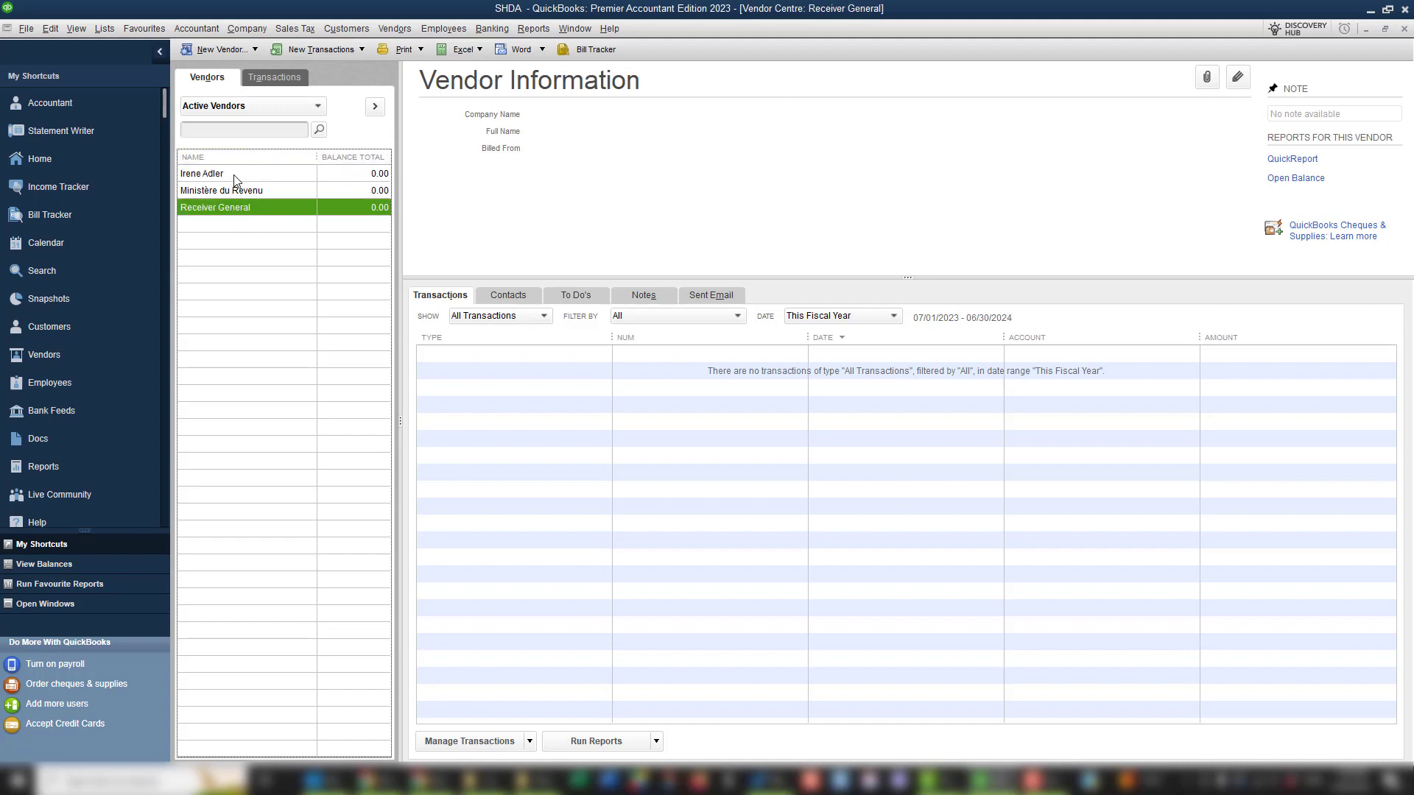
double_click(233, 174)
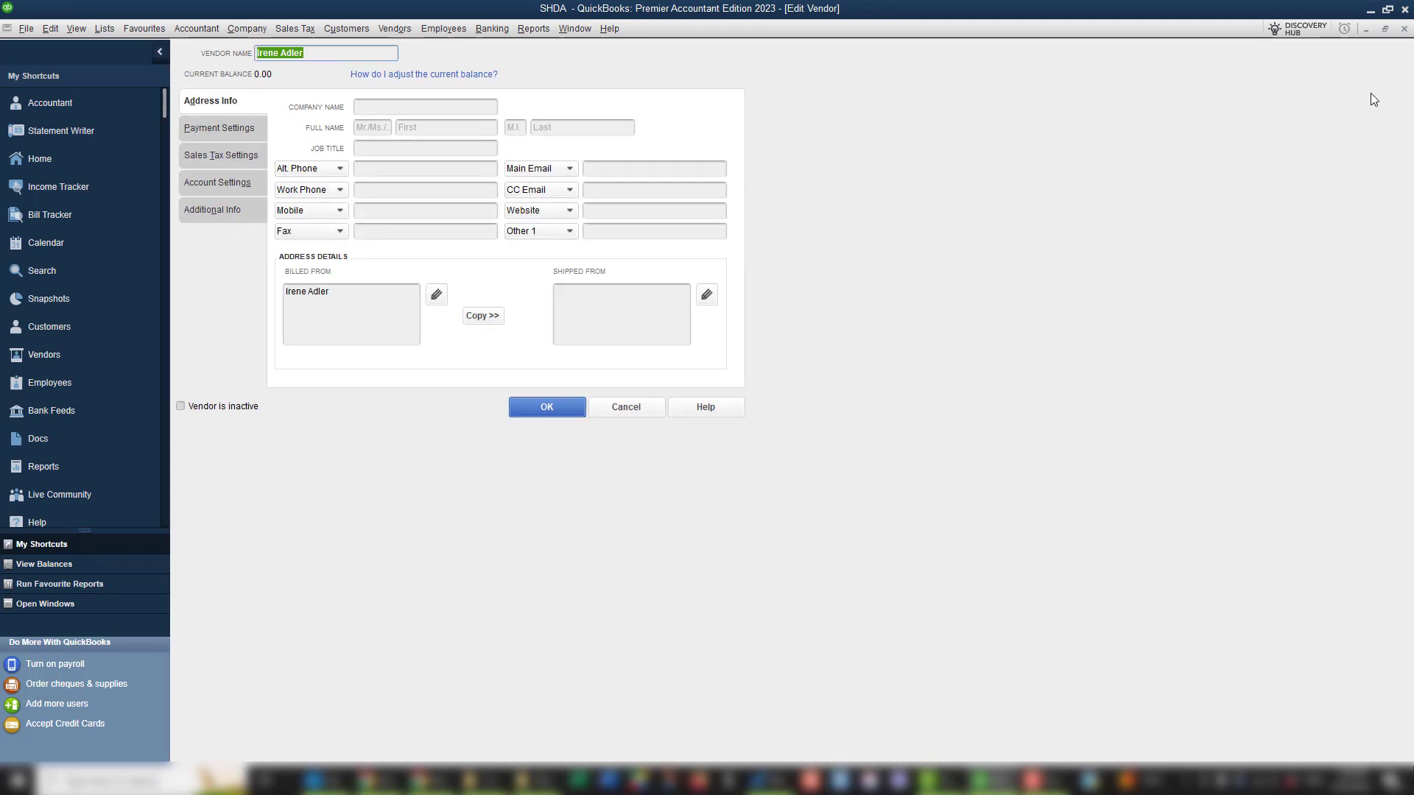
click(1404, 29)
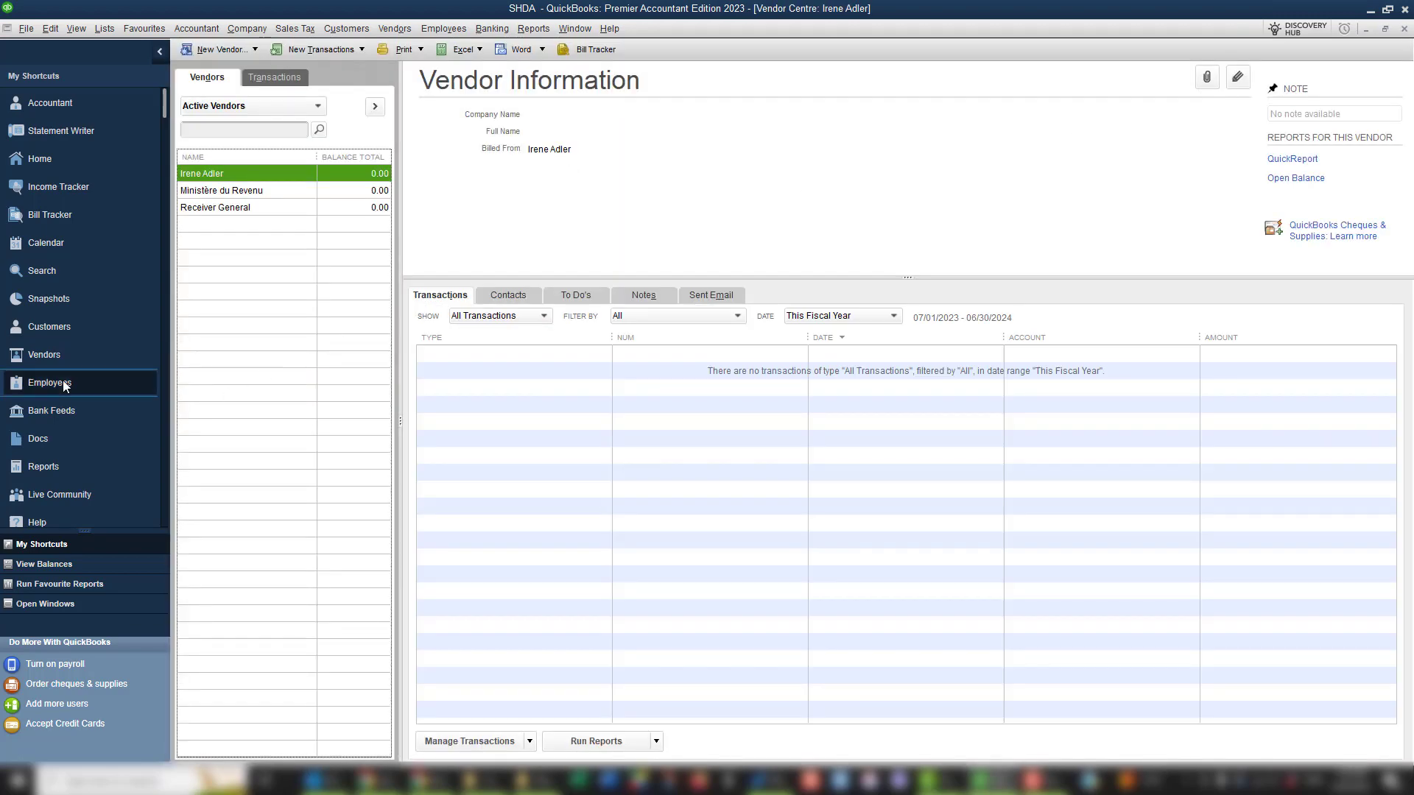
click(64, 382)
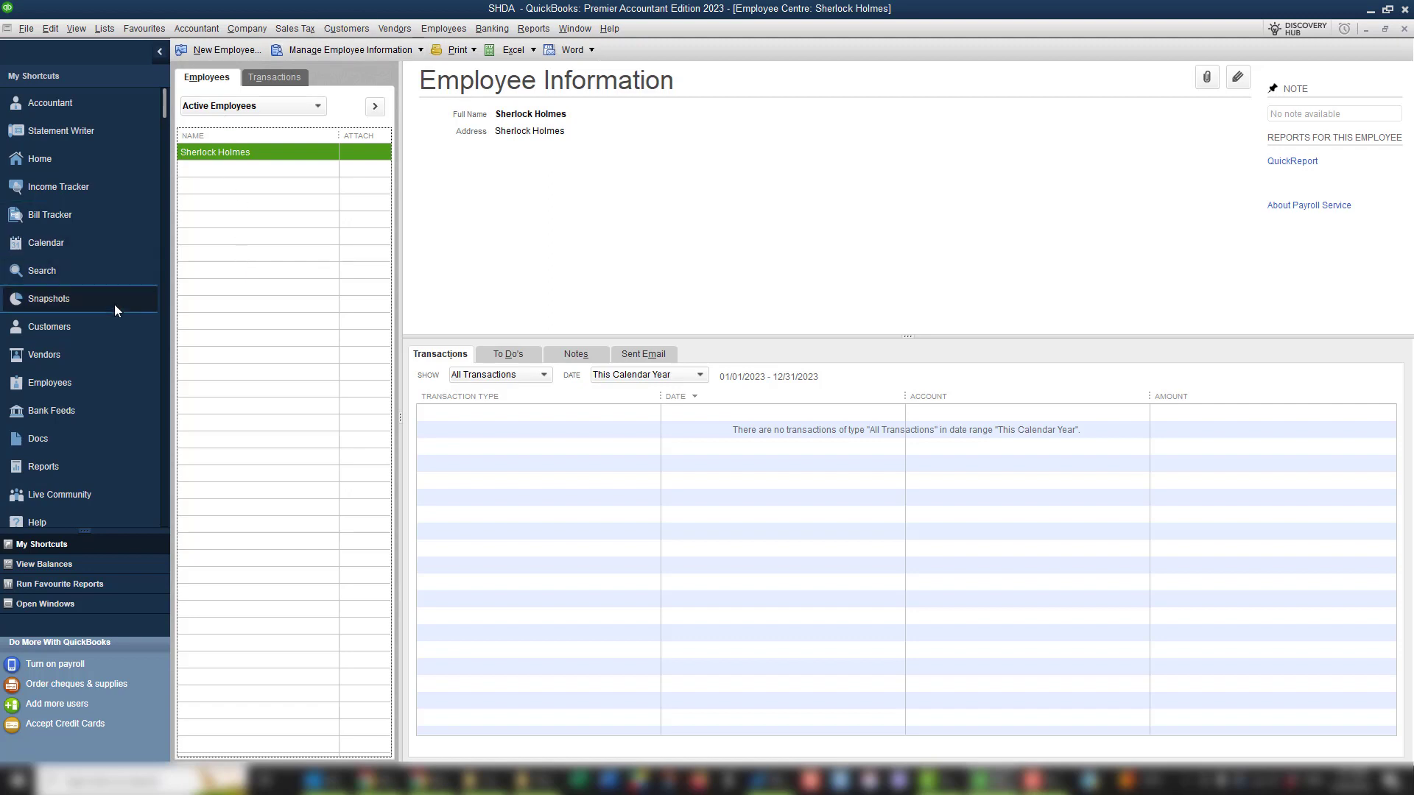
View a new invoice form for the Moriarty Inc. customer from the Customer Centre and close it without recording the transaction
click(59, 333)
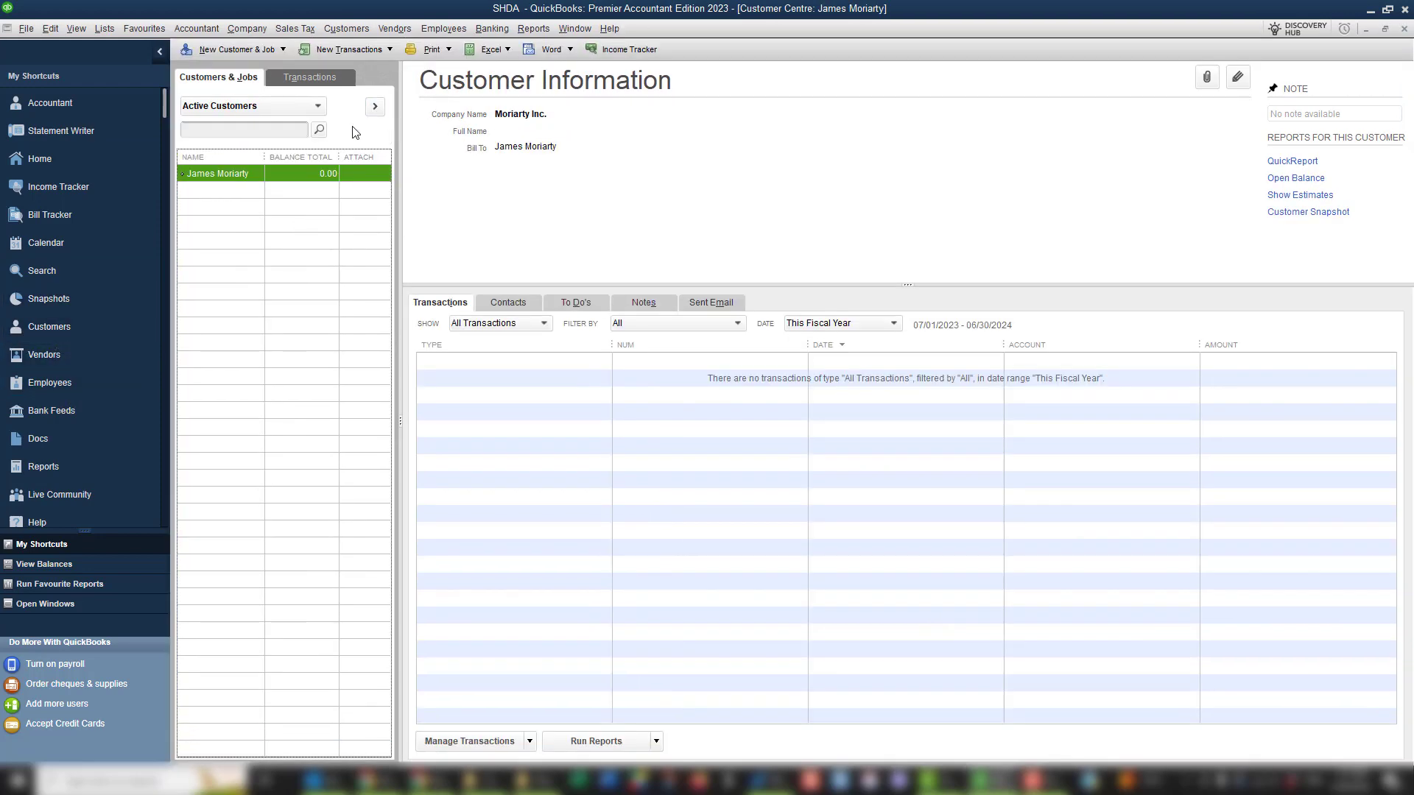
click(377, 52)
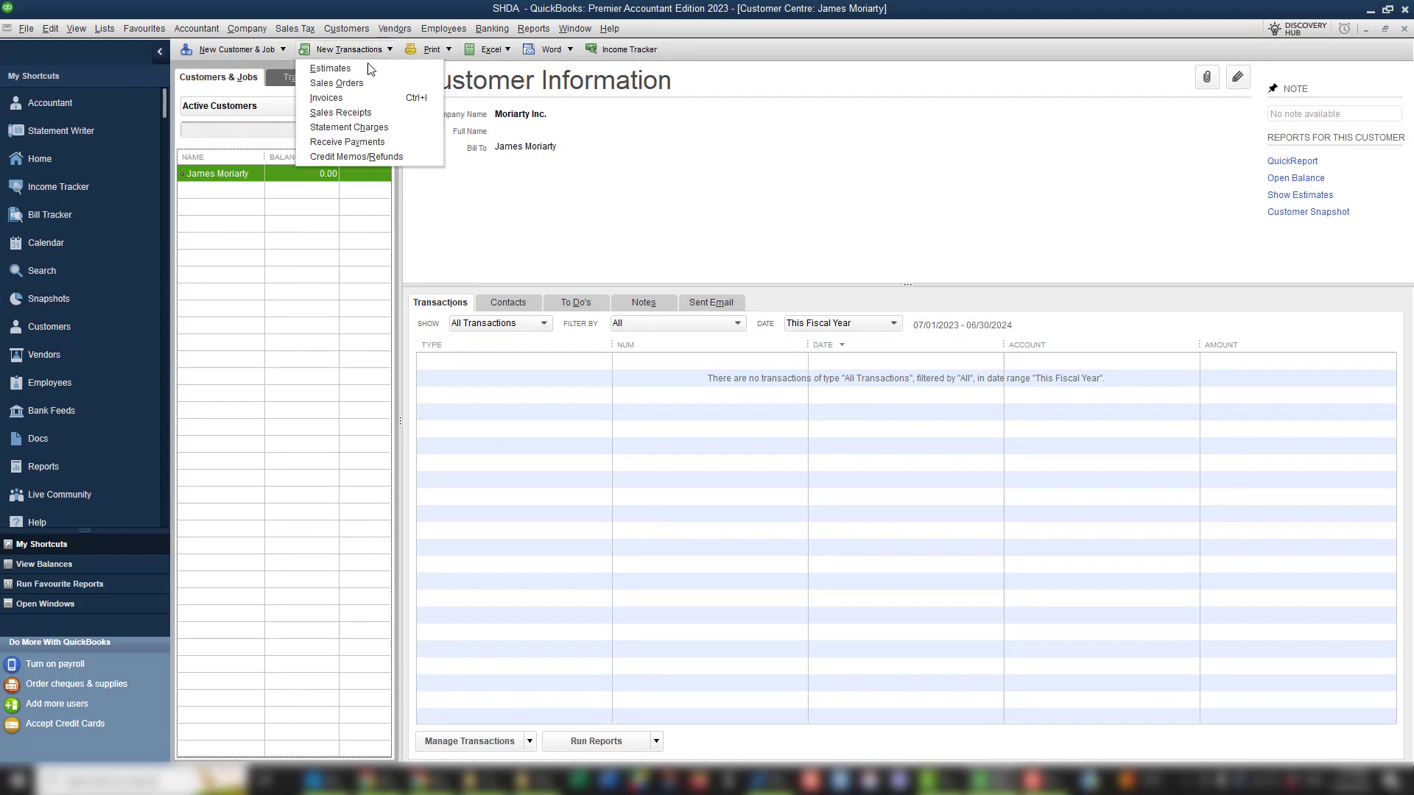
click(356, 98)
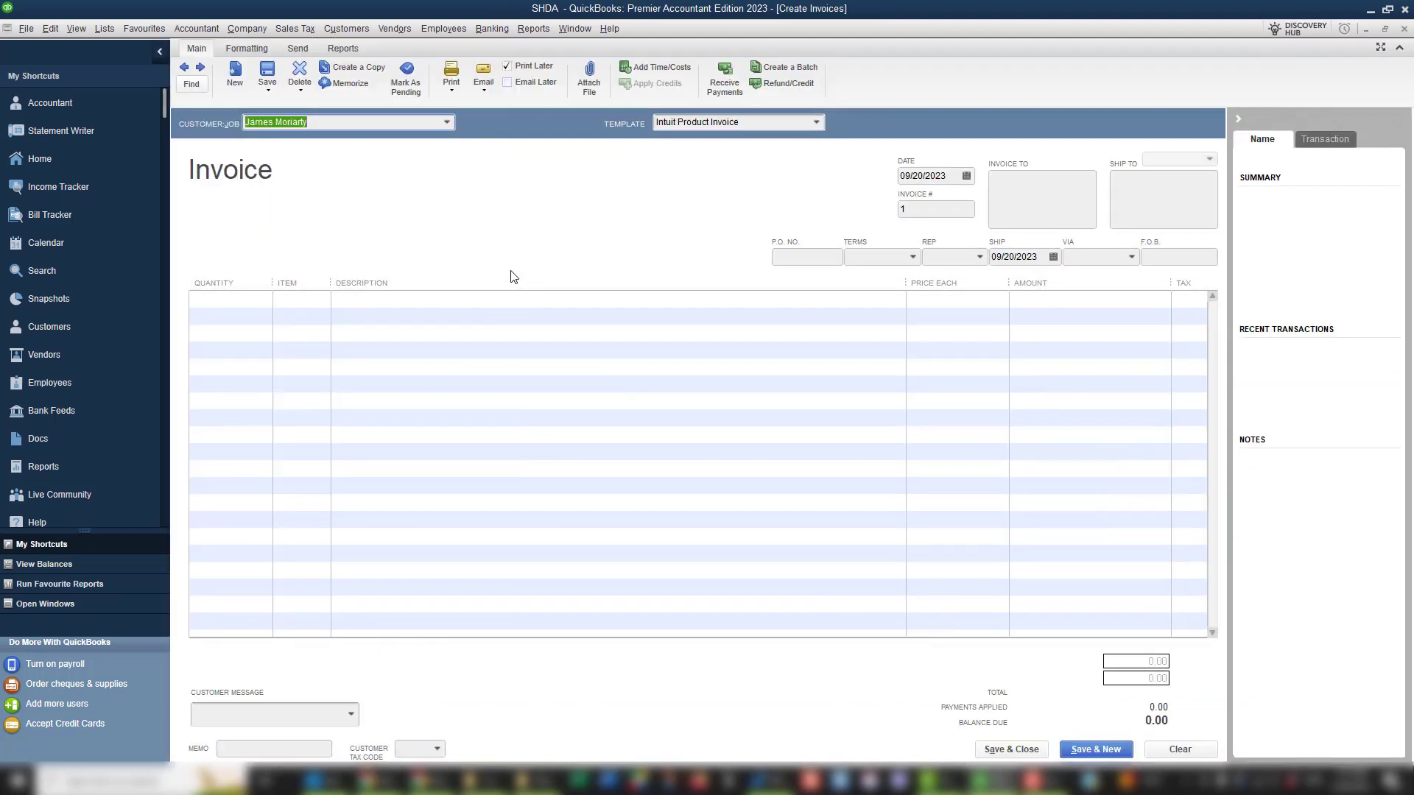
click(1404, 30)
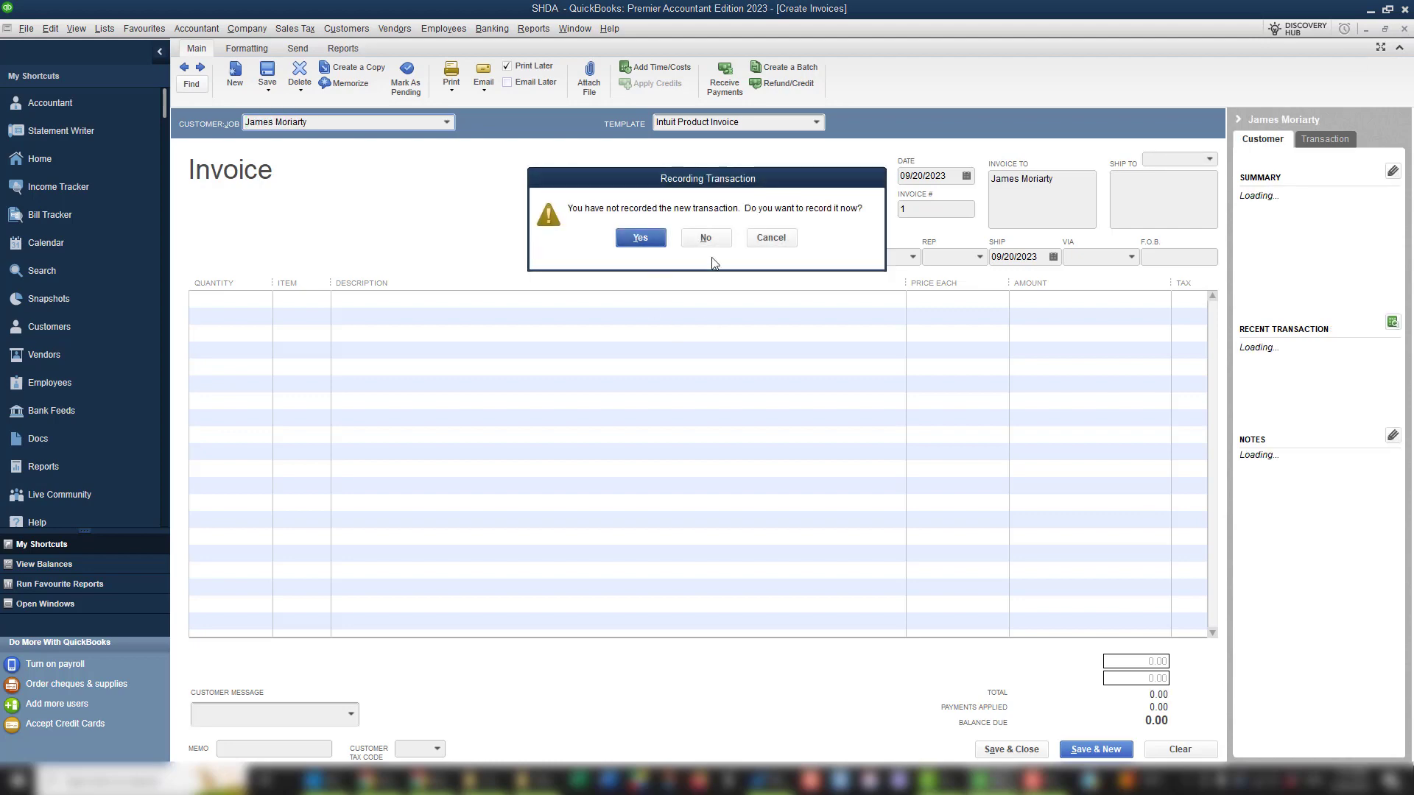
click(710, 239)
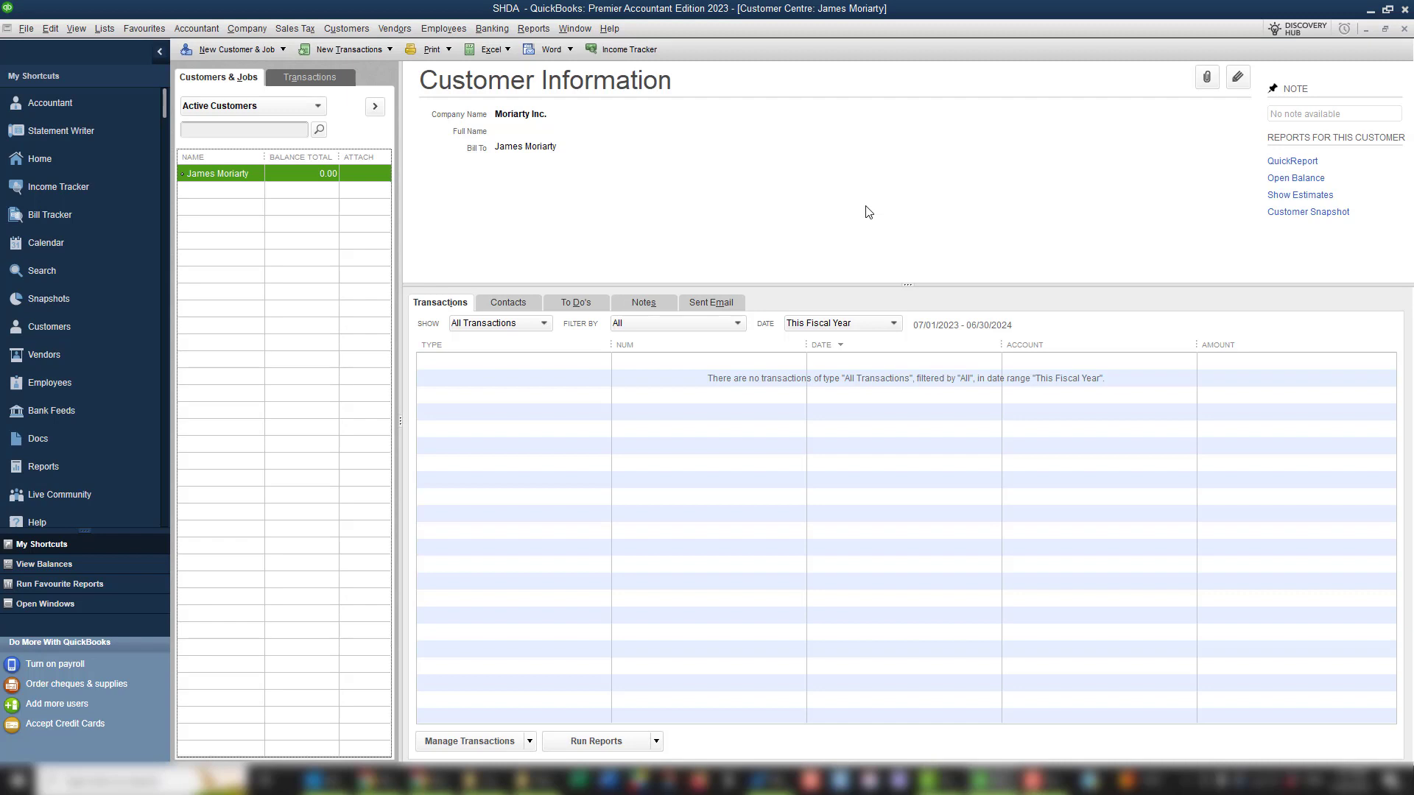
click(935, 780)
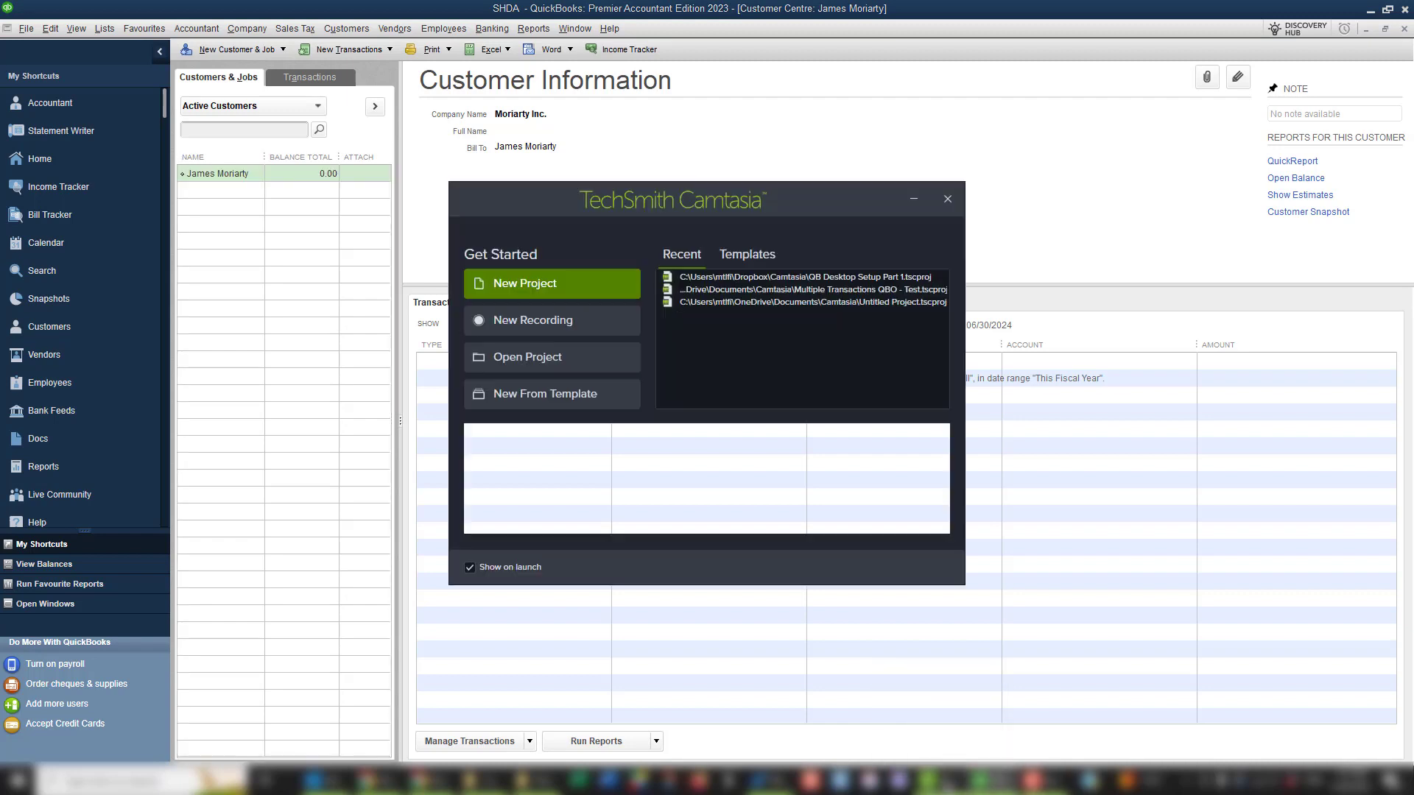